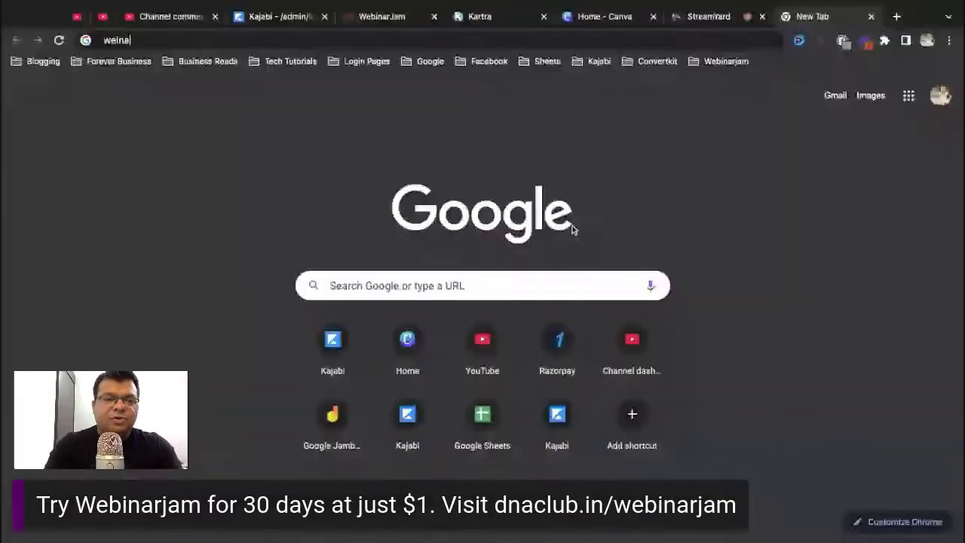
Search the web for "webinarjam" and open the WebinarJam home page
key("BackSpace")
key("BackSpace")
key("BackSpace")
key("BackSpace")
type("i")
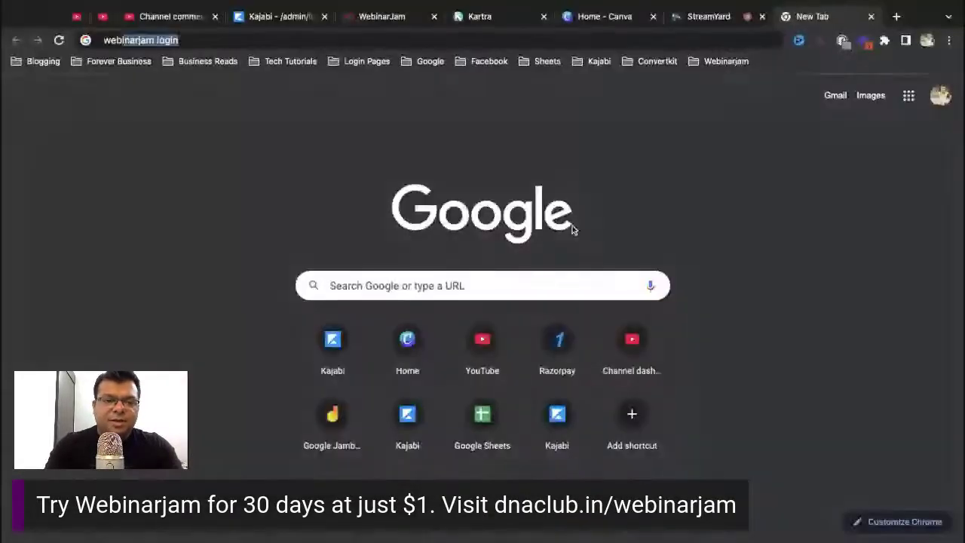
type("narrjam")
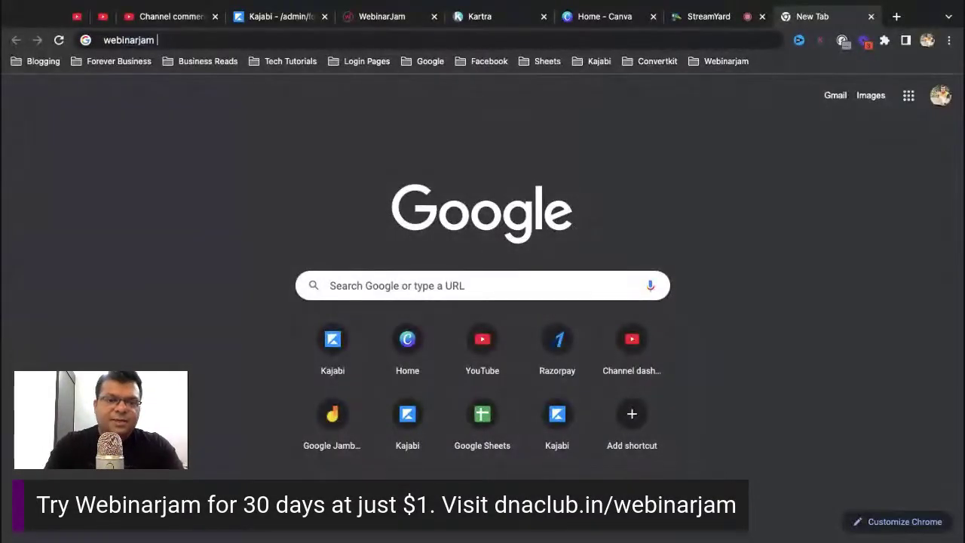
key("Return")
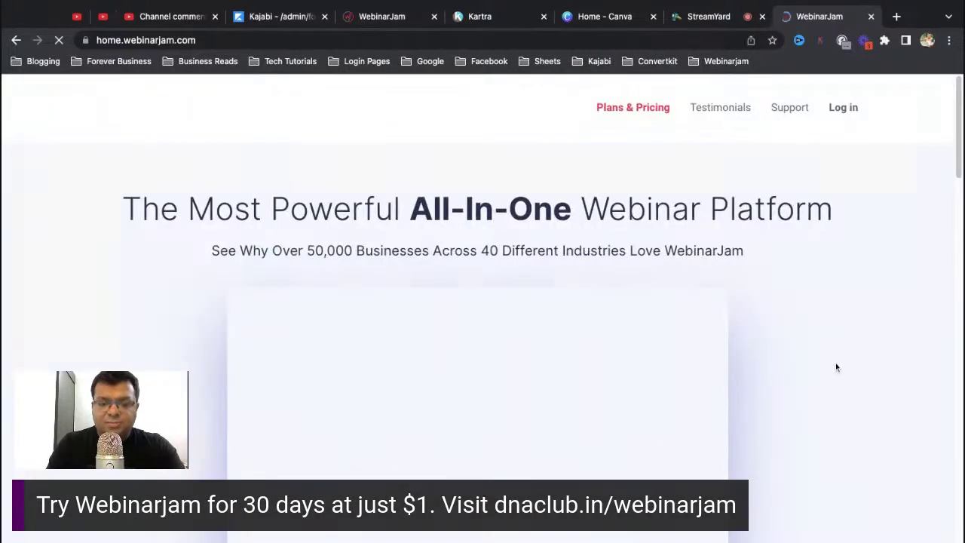
Look through the feature sections of the WebinarJam home page, from attendee limits and live chat to recordings, scheduling and the page builder
scroll(835, 367, "down", 6)
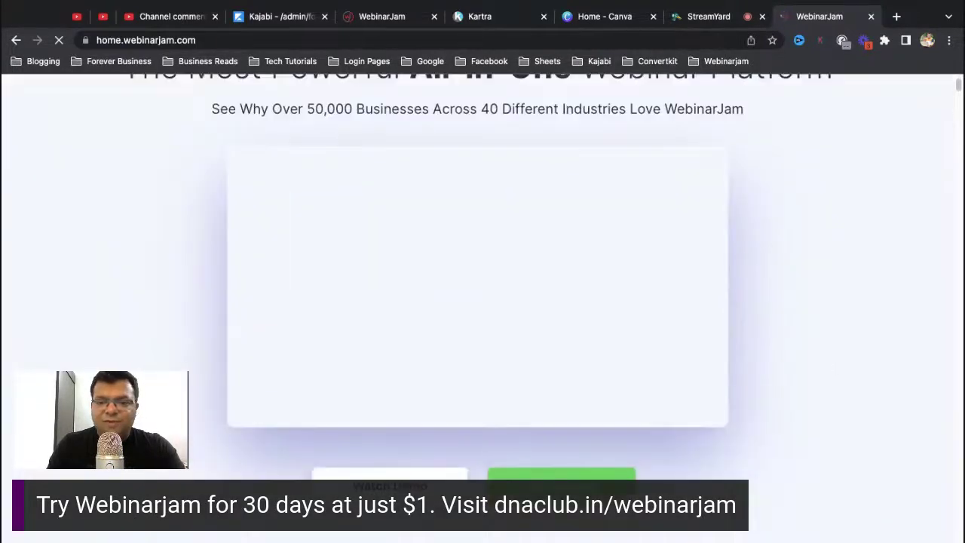
scroll(483, 302, "down", 5)
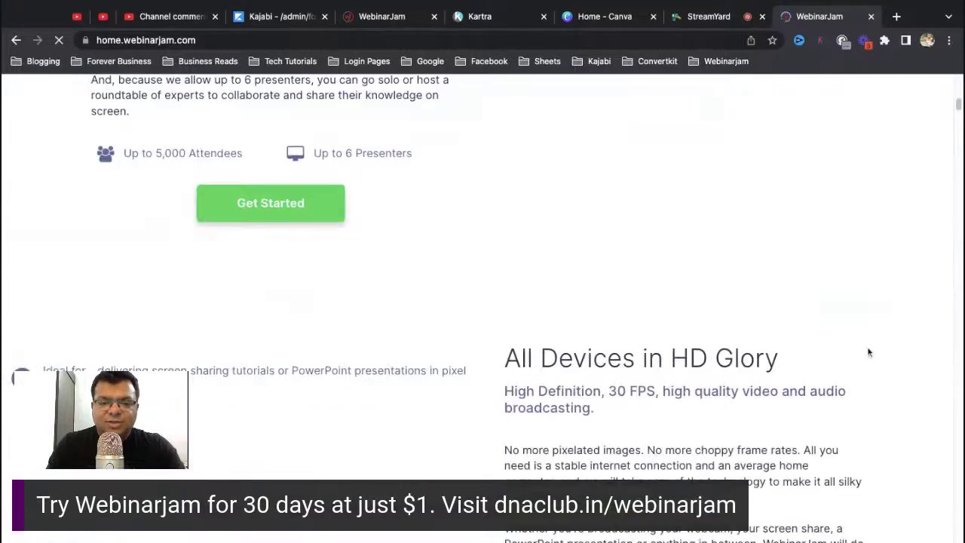
scroll(866, 352, "up", 3)
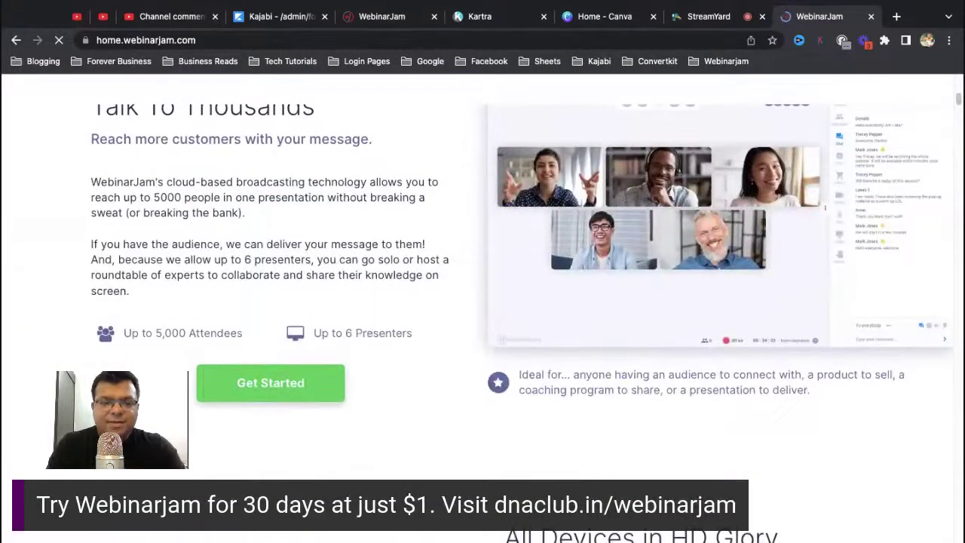
scroll(159, 205, "up", 1)
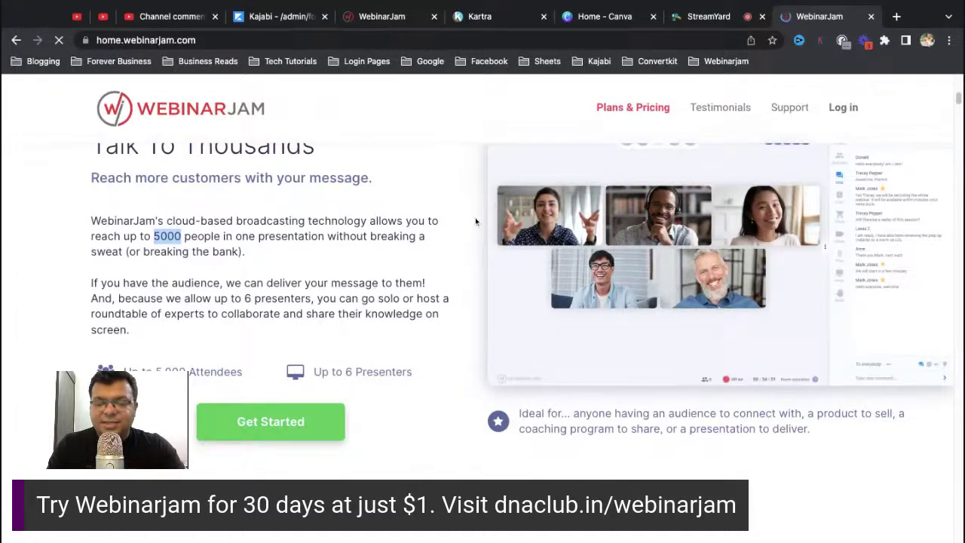
scroll(475, 365, "down", 5)
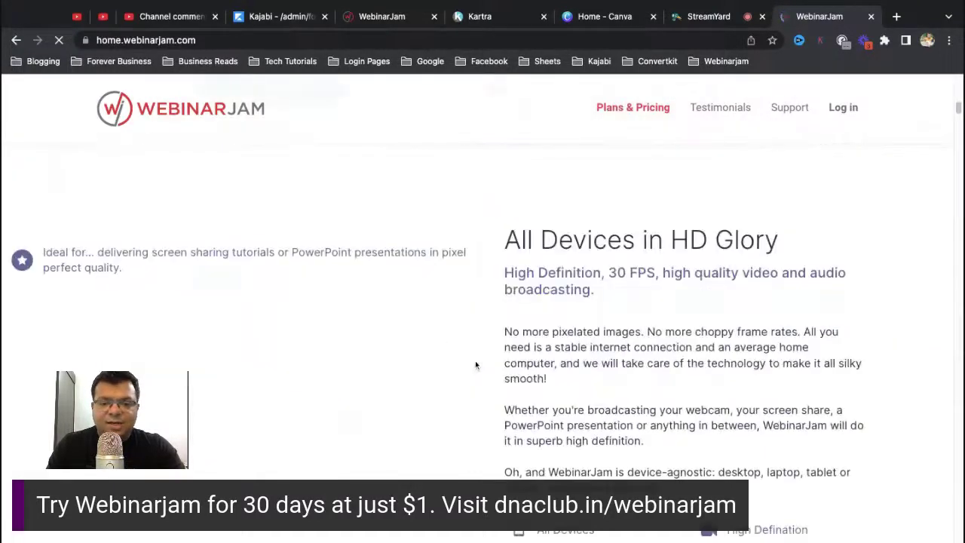
scroll(475, 365, "down", 5)
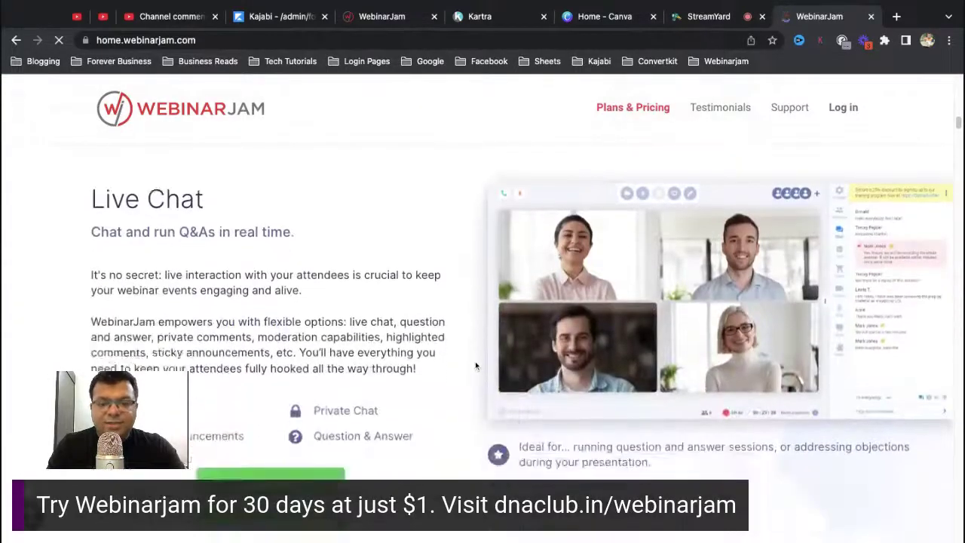
scroll(475, 365, "down", 5)
scroll(475, 366, "down", 5)
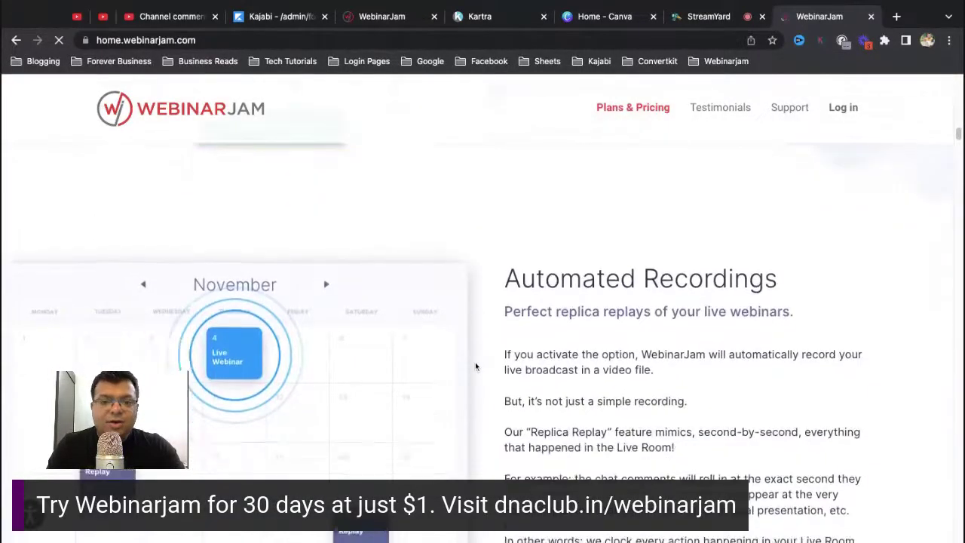
scroll(476, 365, "down", 1)
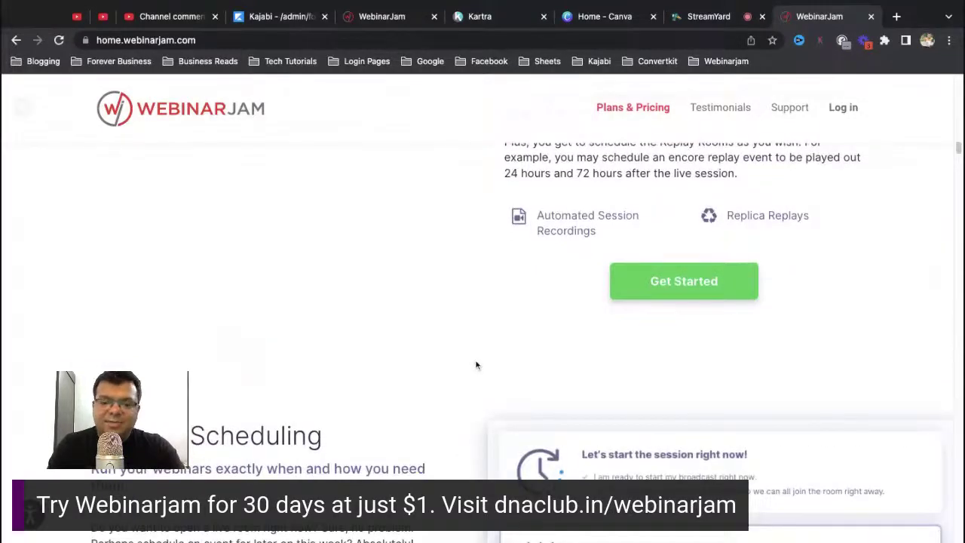
scroll(476, 366, "down", 15)
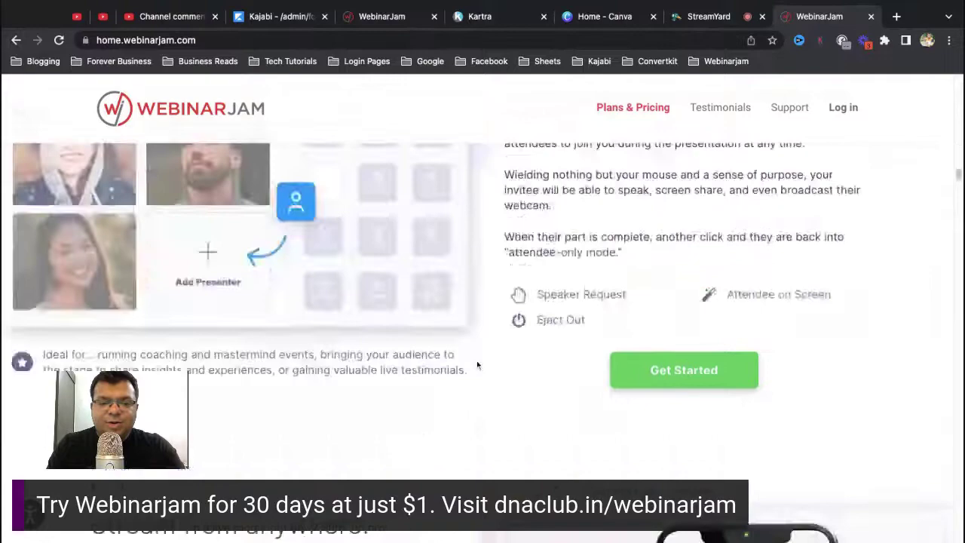
scroll(477, 365, "up", 10)
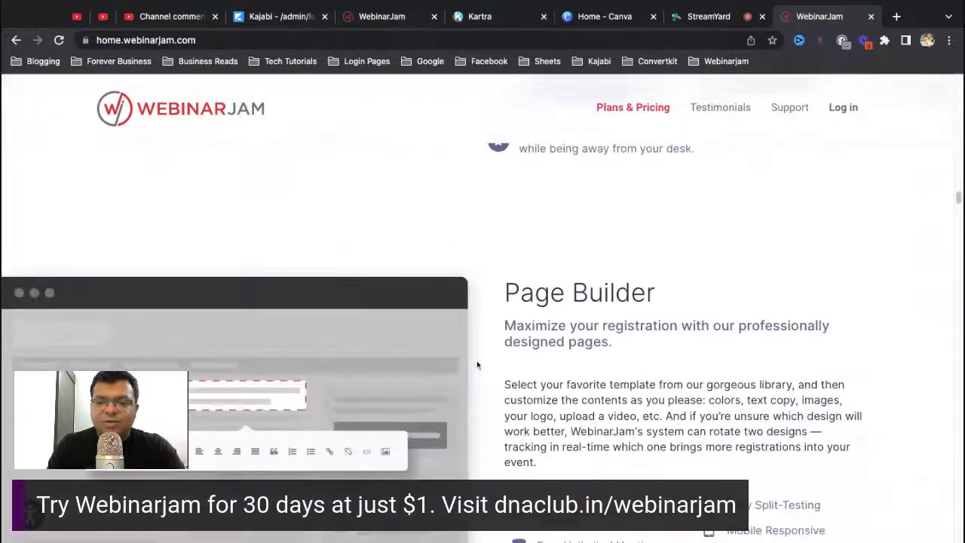
scroll(476, 364, "up", 2)
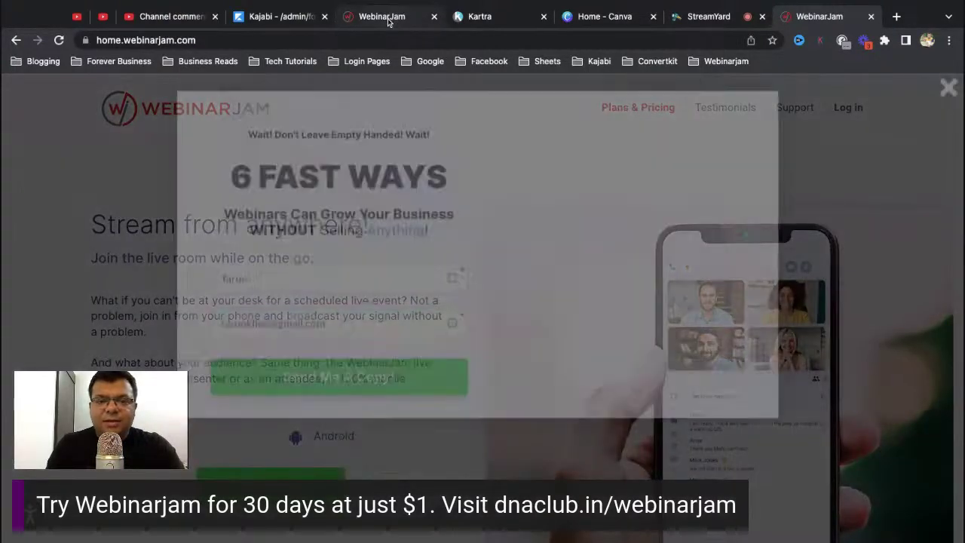
Switch to the signed-in WebinarJam account and open its home page
left_click(387, 18)
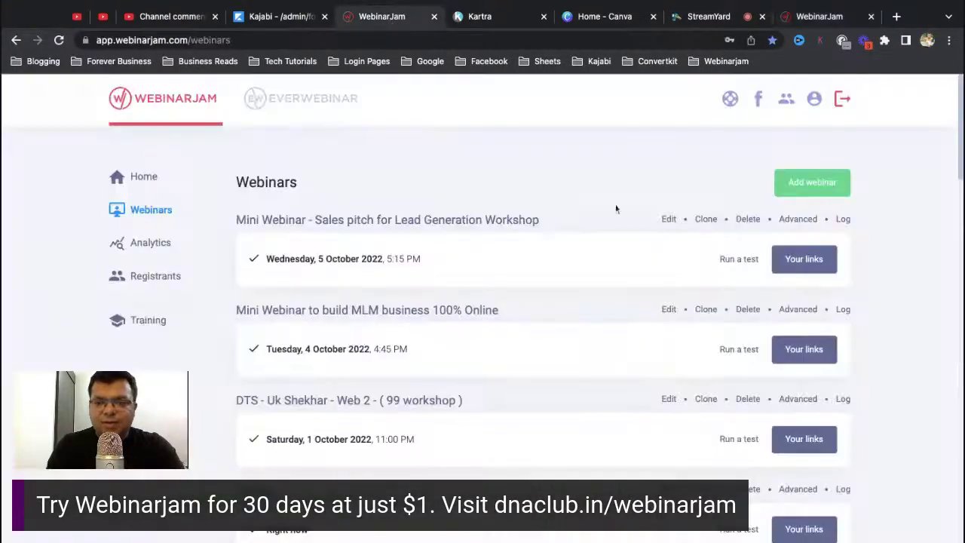
left_click(142, 176)
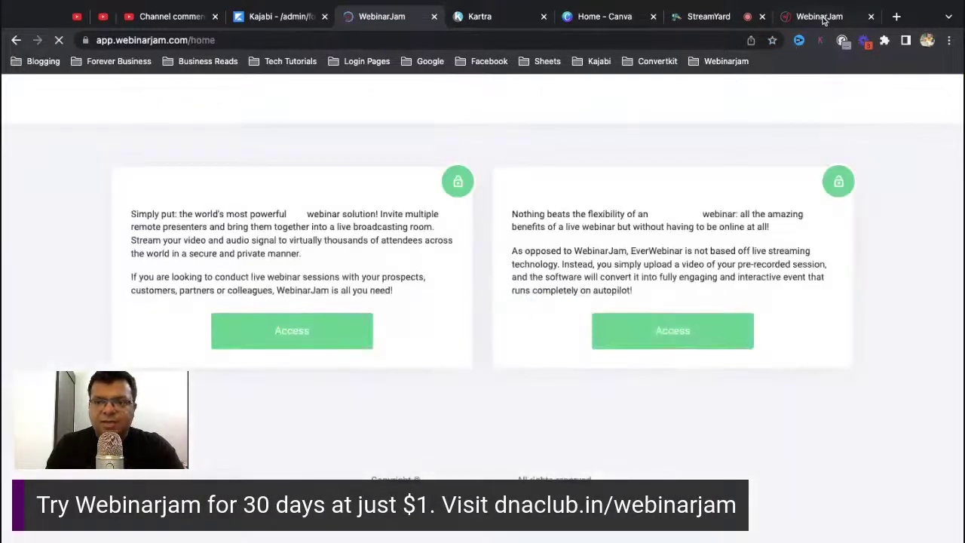
Return to the WebinarJam website, review its plans and pricing, and accept the pop-up offer of a $1 trial
left_click(822, 16)
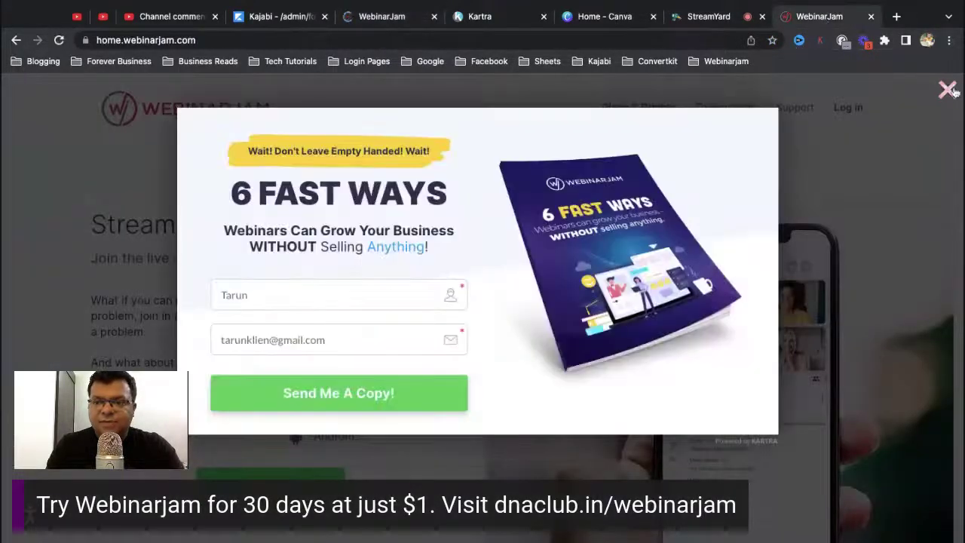
left_click(919, 218)
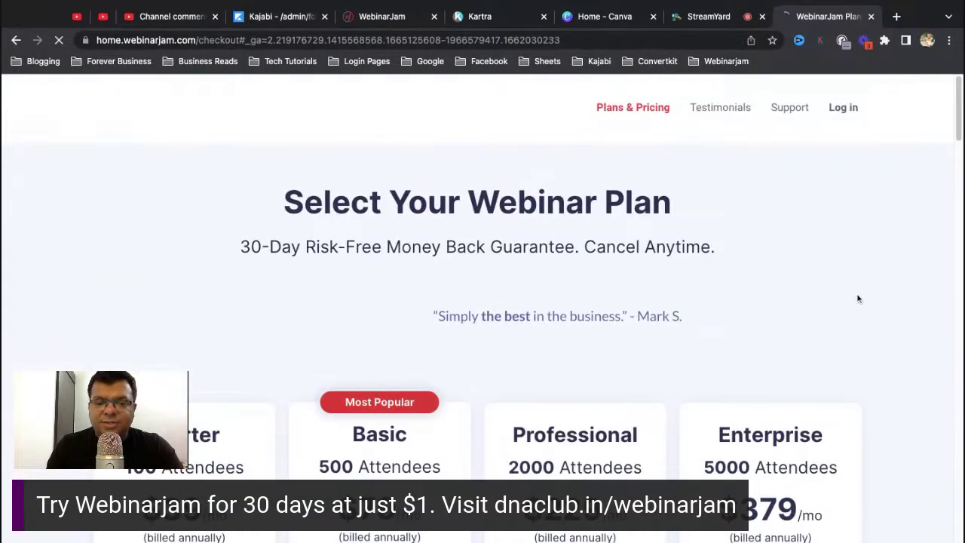
scroll(858, 300, "down", 3)
scroll(858, 299, "up", 3)
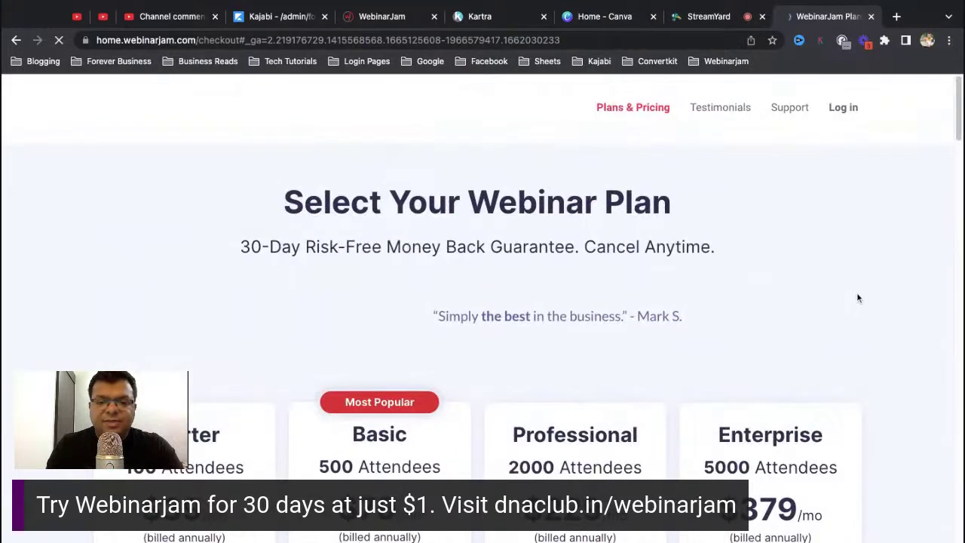
scroll(856, 298, "down", 5)
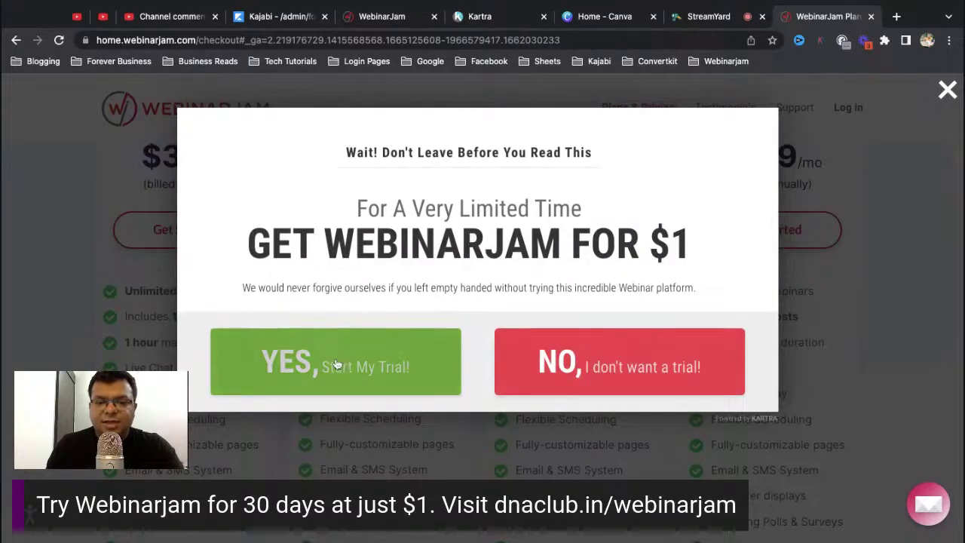
left_click(337, 365)
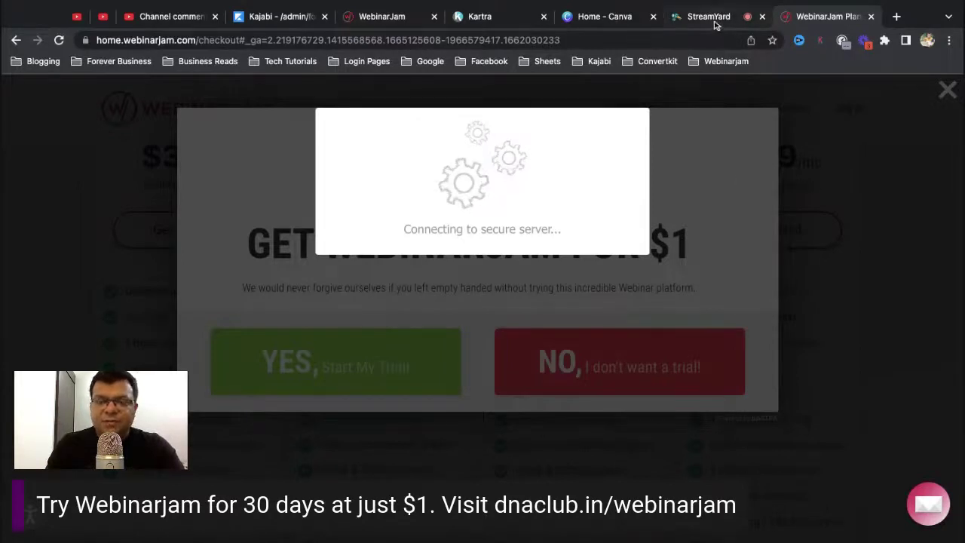
Go to dnaclub.in/webinarjam and review the 30-day $1 trial plans offered there
left_click(551, 40)
type("dn")
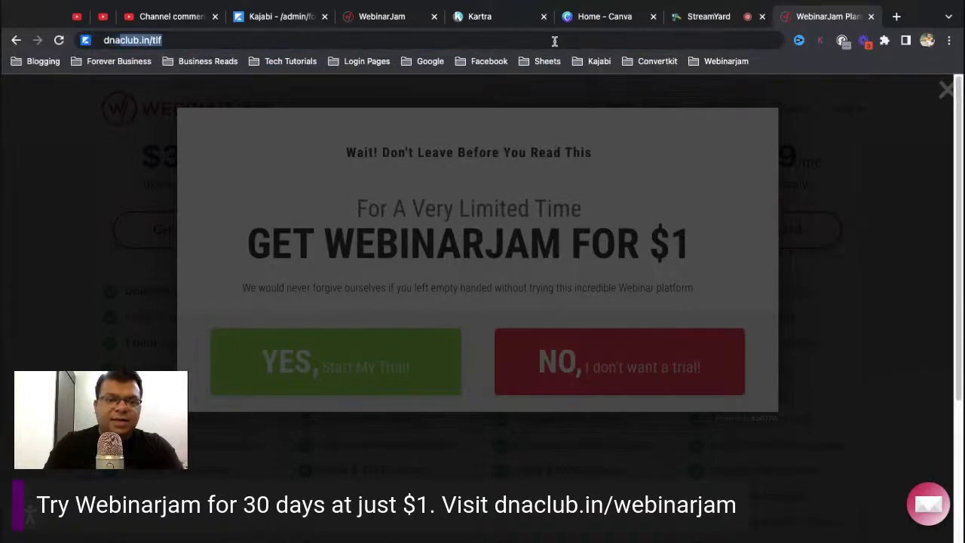
type("aclub.in/")
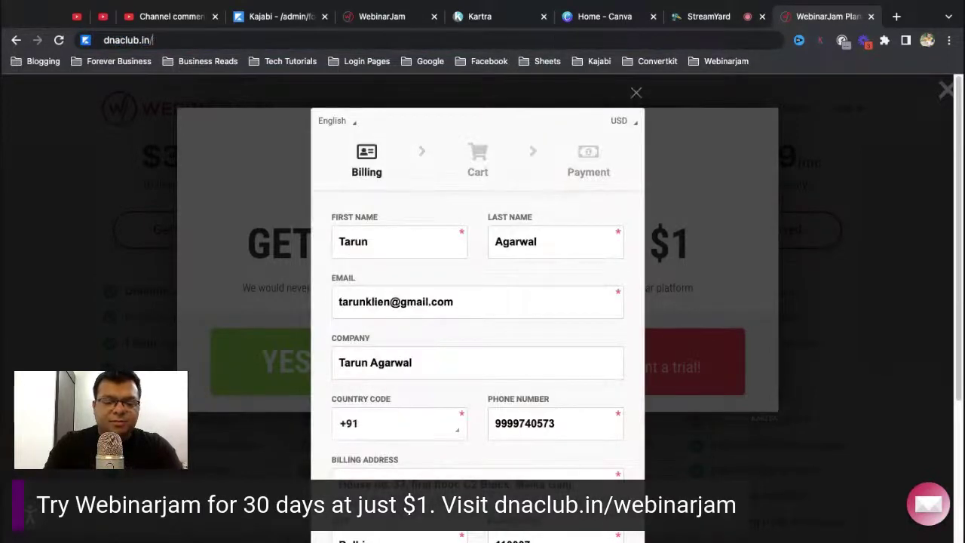
type("we")
key("Return")
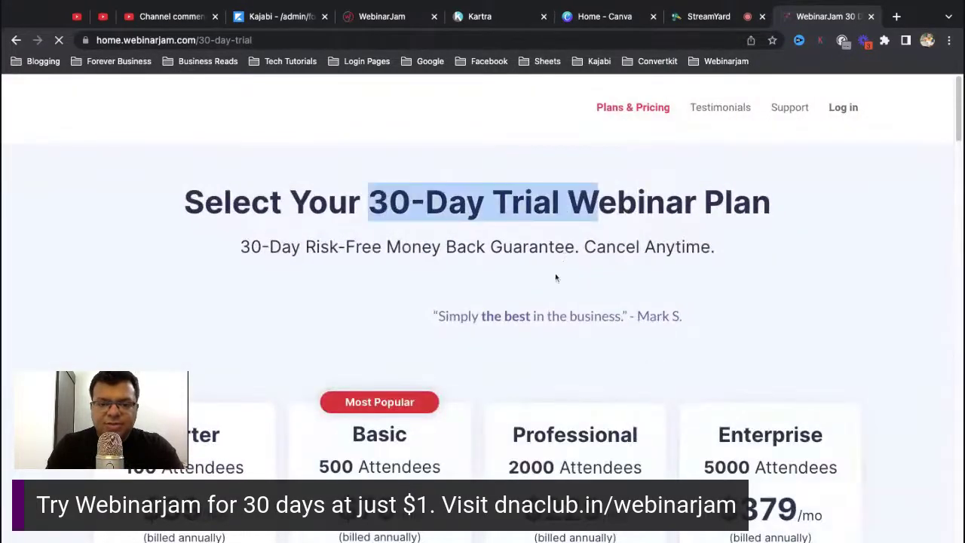
scroll(555, 272, "down", 3)
scroll(509, 315, "down", 1)
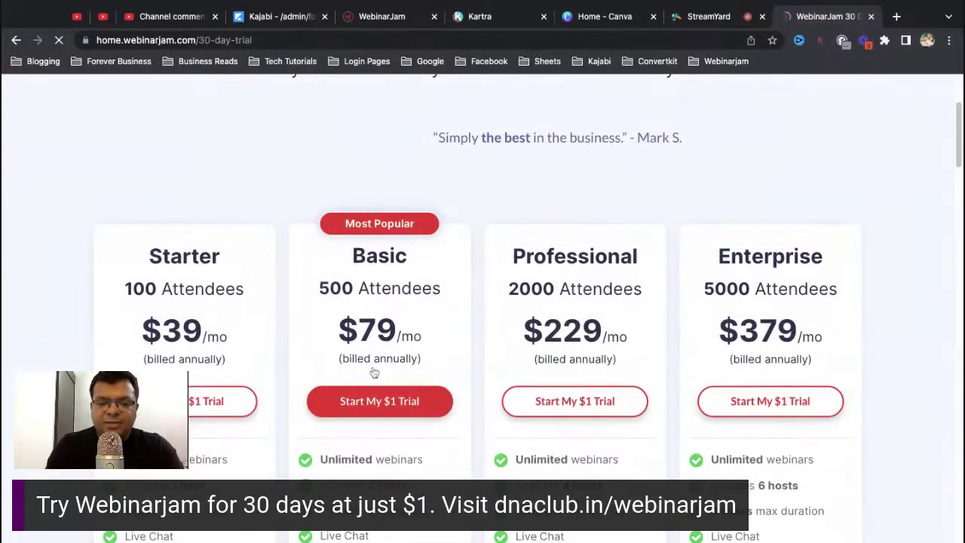
scroll(379, 367, "down", 1)
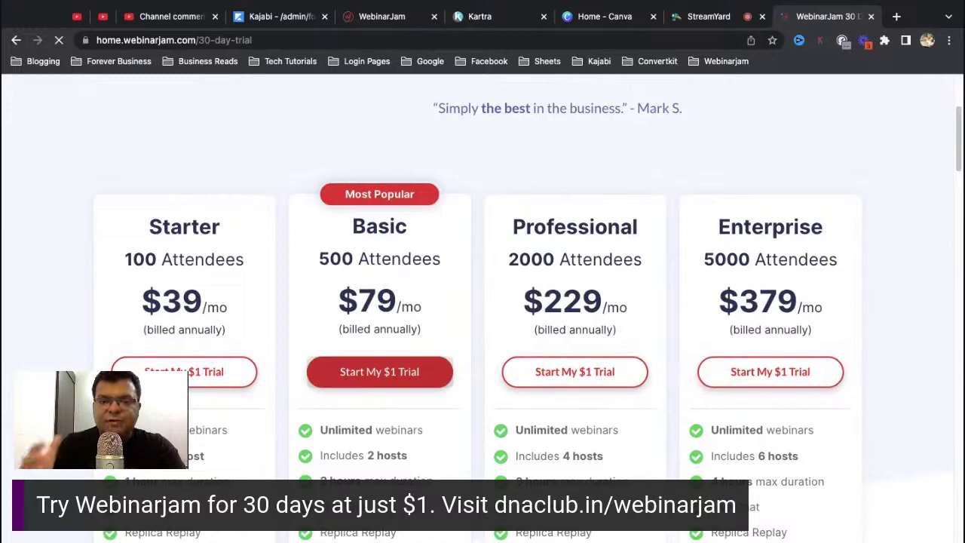
scroll(482, 302, "down", 1)
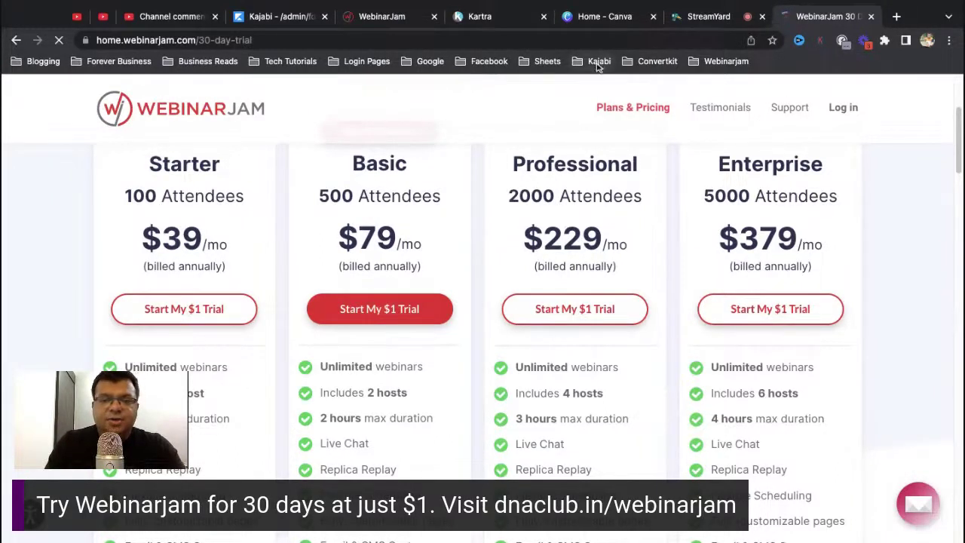
Access WebinarJam from the signed-in account's home page and look through the list of existing webinars
left_click(398, 21)
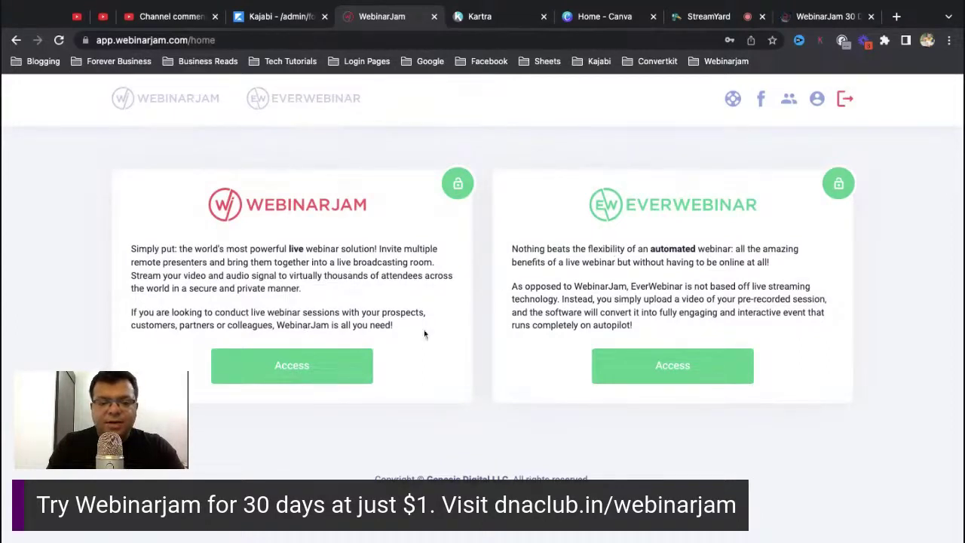
left_click(324, 372)
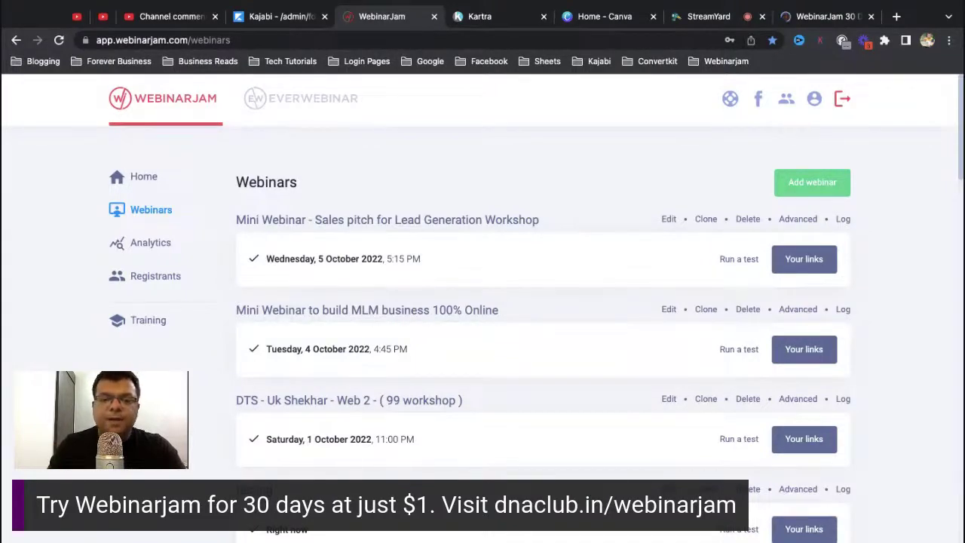
scroll(892, 252, "down", 20)
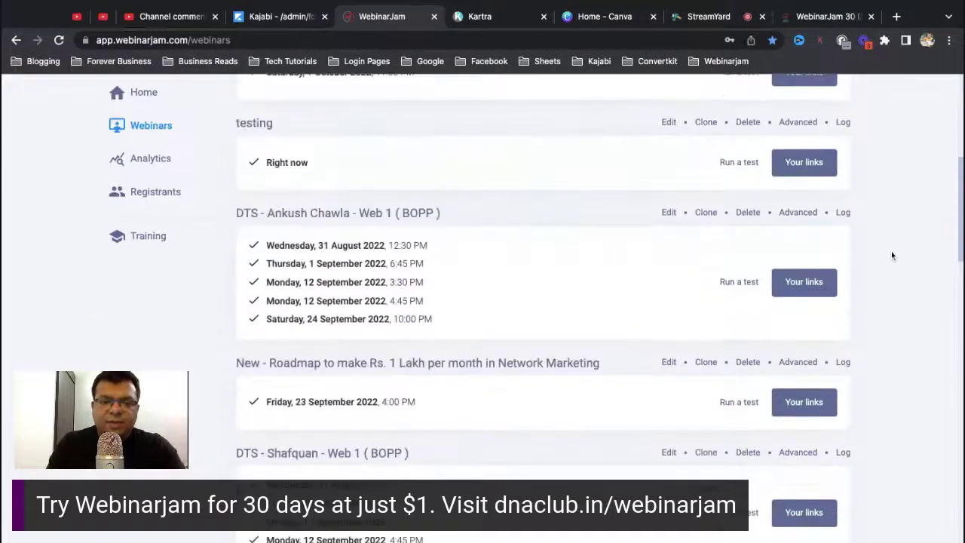
scroll(892, 257, "down", 2)
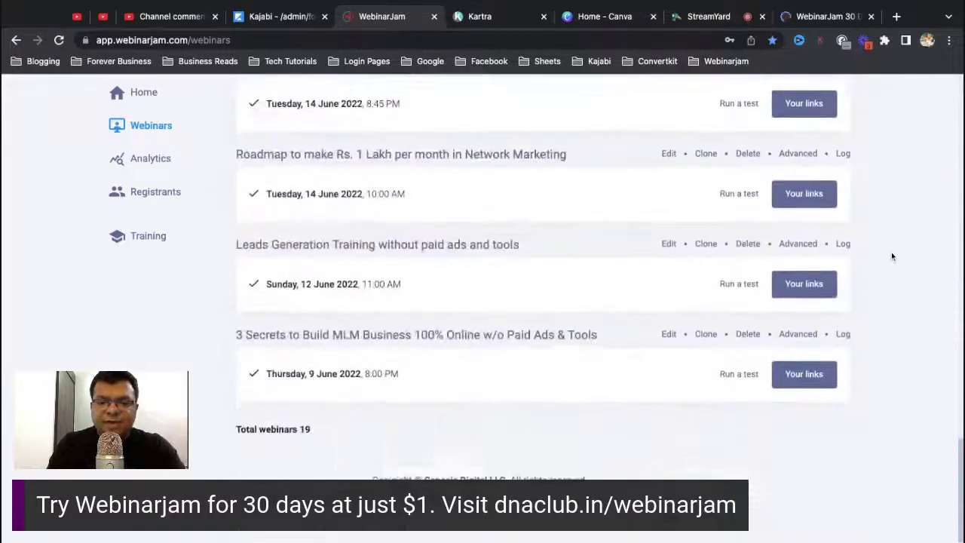
scroll(892, 257, "up", 7)
scroll(892, 257, "up", 10)
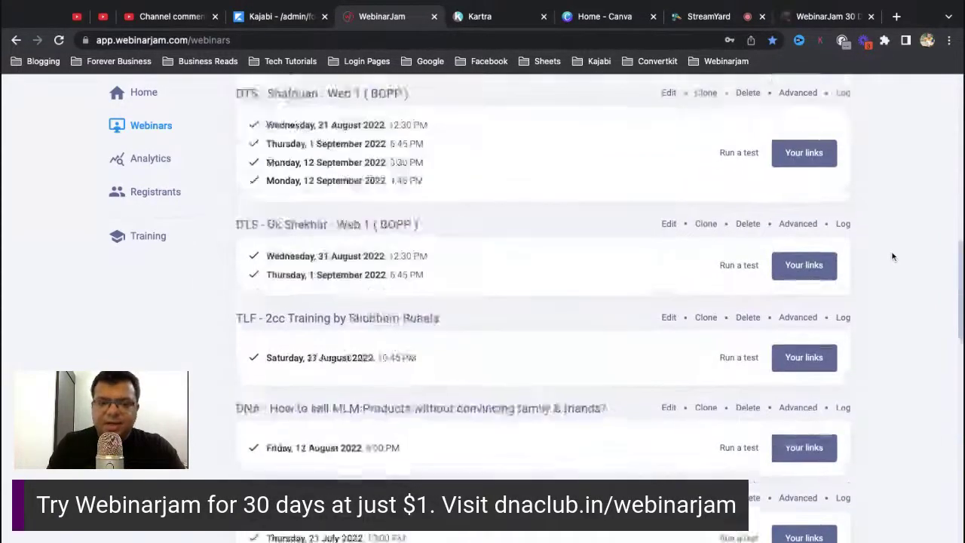
scroll(543, 302, "up", 4)
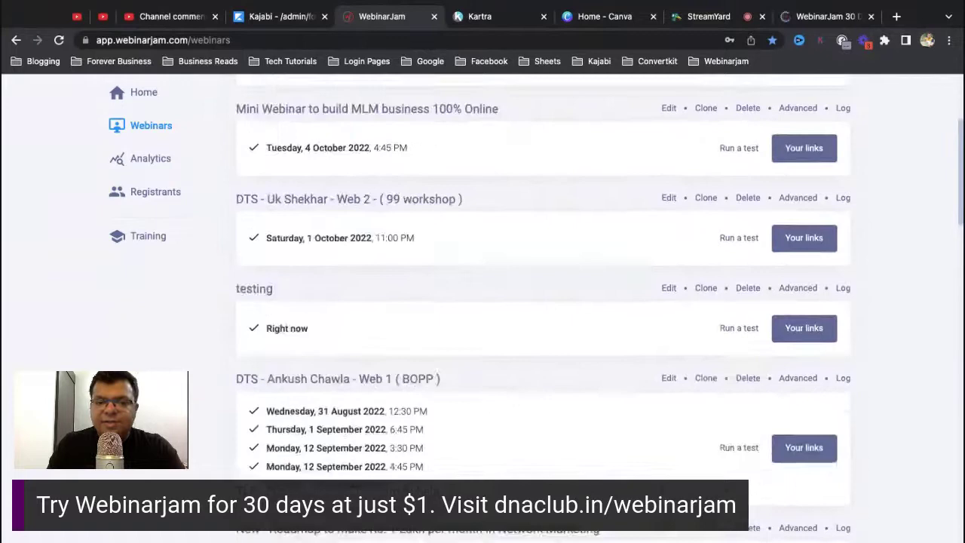
scroll(542, 302, "down", 12)
scroll(542, 301, "up", 14)
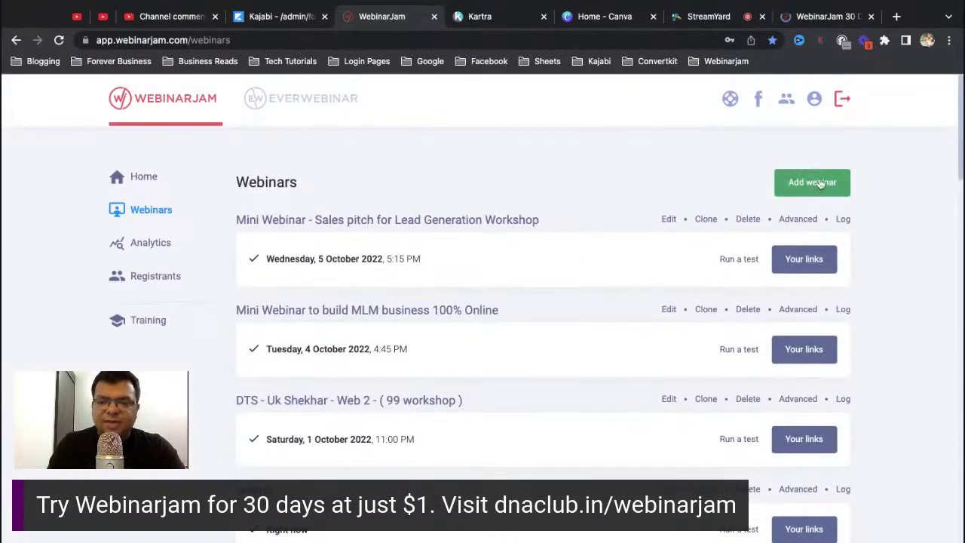
Add a new webinar and open the basic settings of its configuration
left_click(820, 184)
left_click(641, 276)
left_click(687, 186)
left_click(489, 346)
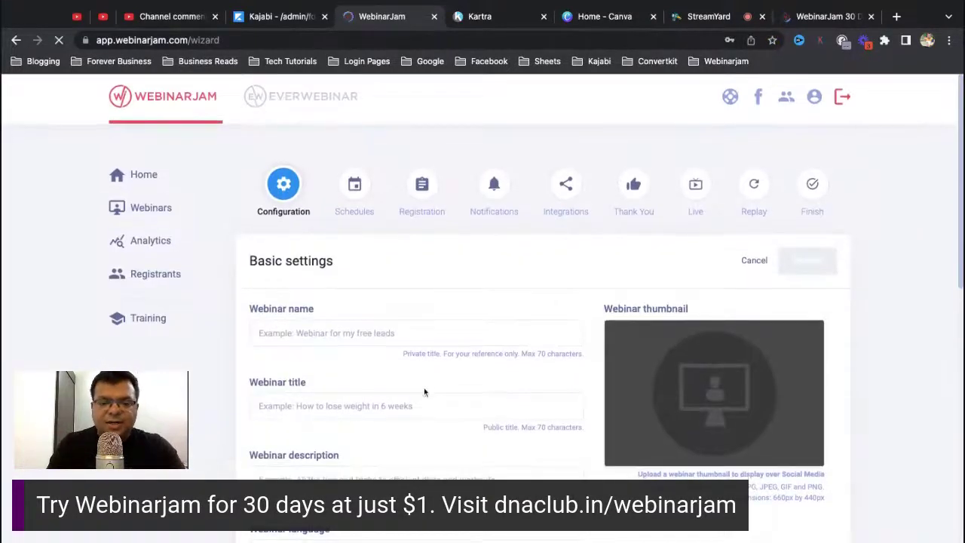
Leave the basic settings of the new webinar and return to the list of existing webinars
scroll(424, 390, "down", 1)
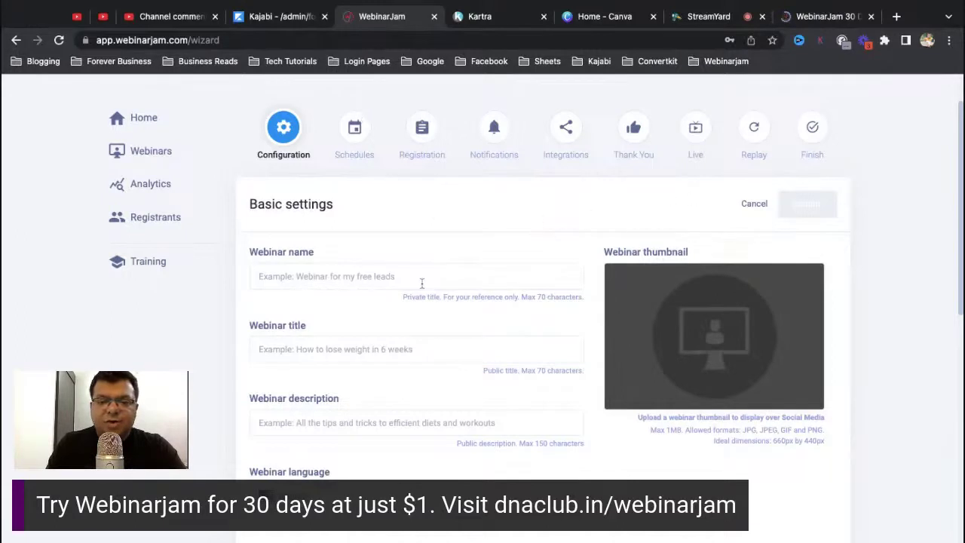
scroll(380, 285, "up", 2)
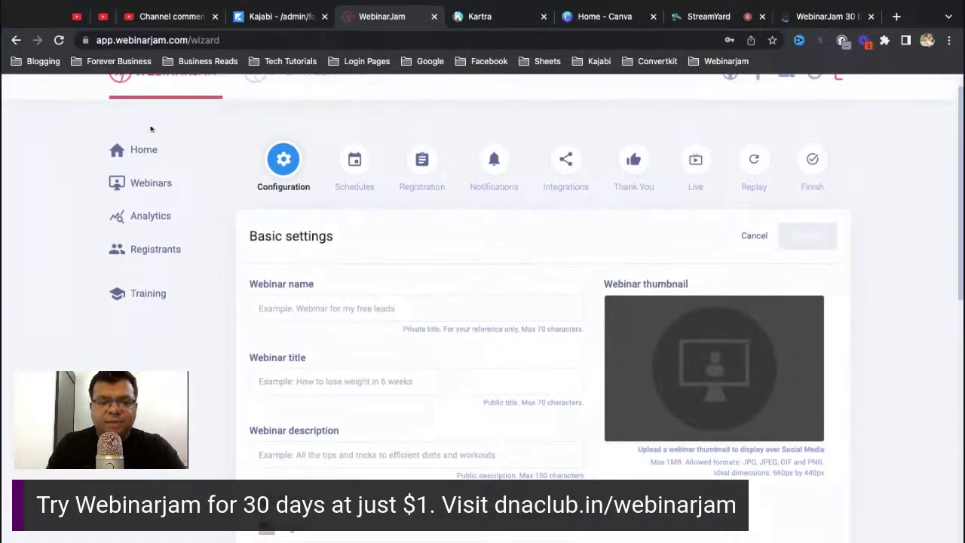
left_click(149, 151)
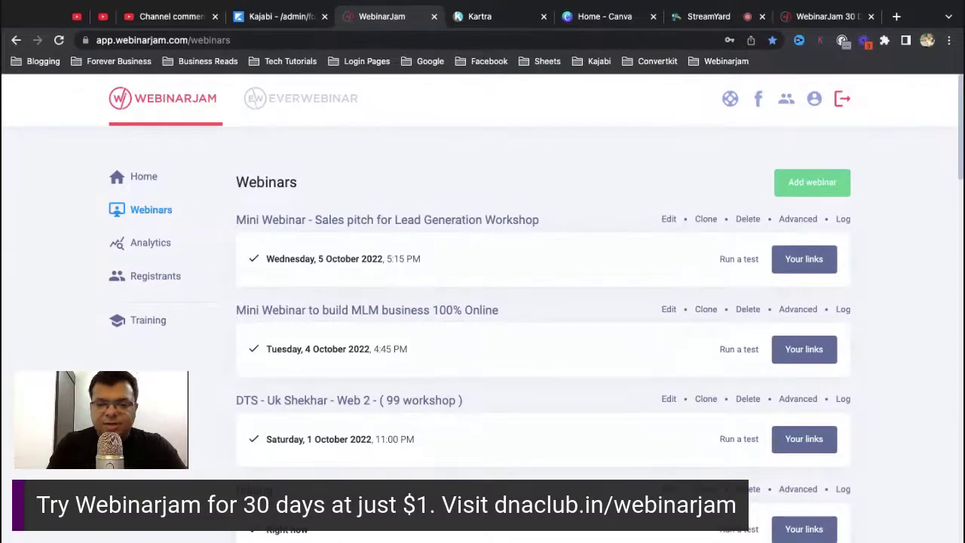
Enter the live room of the "testing" webinar as a presenter, confirming the camera and microphone test
scroll(543, 308, "down", 1)
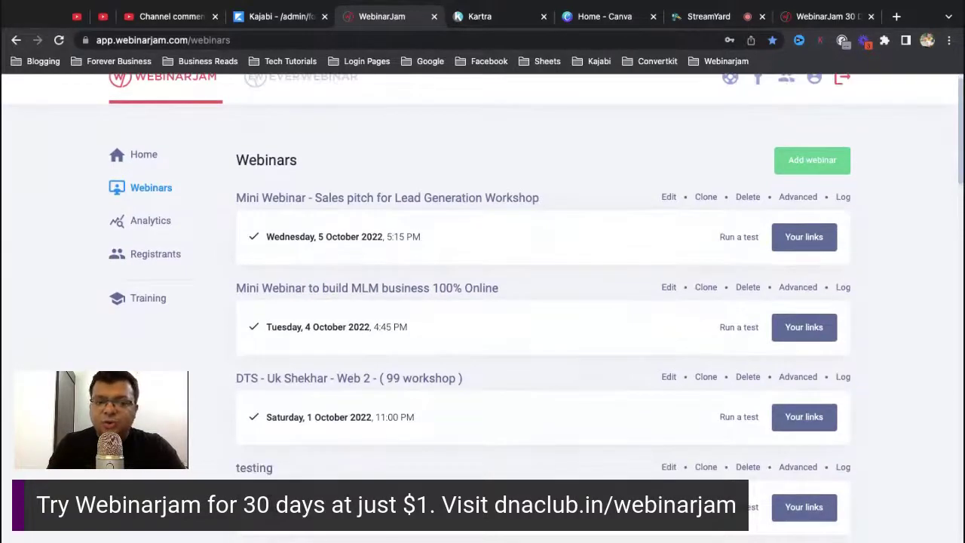
scroll(543, 308, "down", 3)
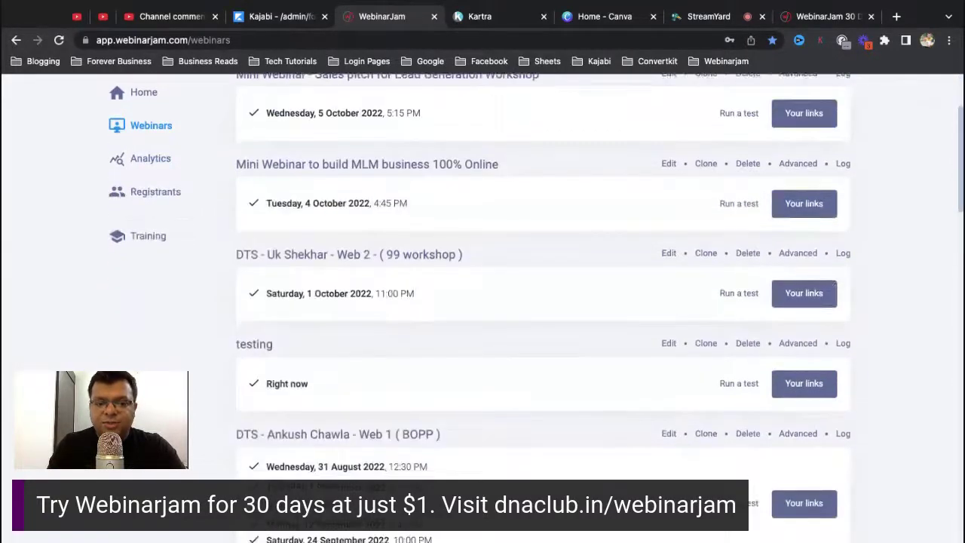
left_click(804, 384)
left_click(479, 256)
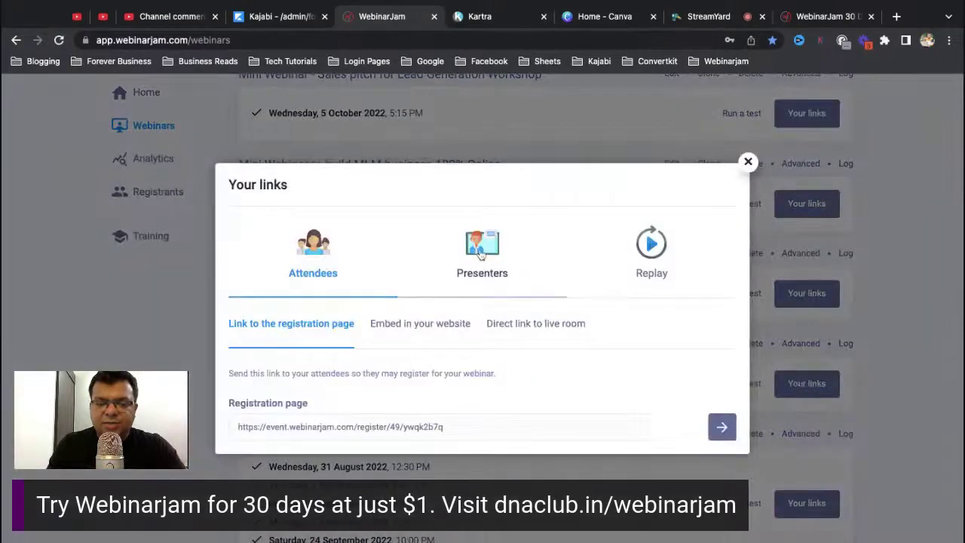
left_click(721, 357)
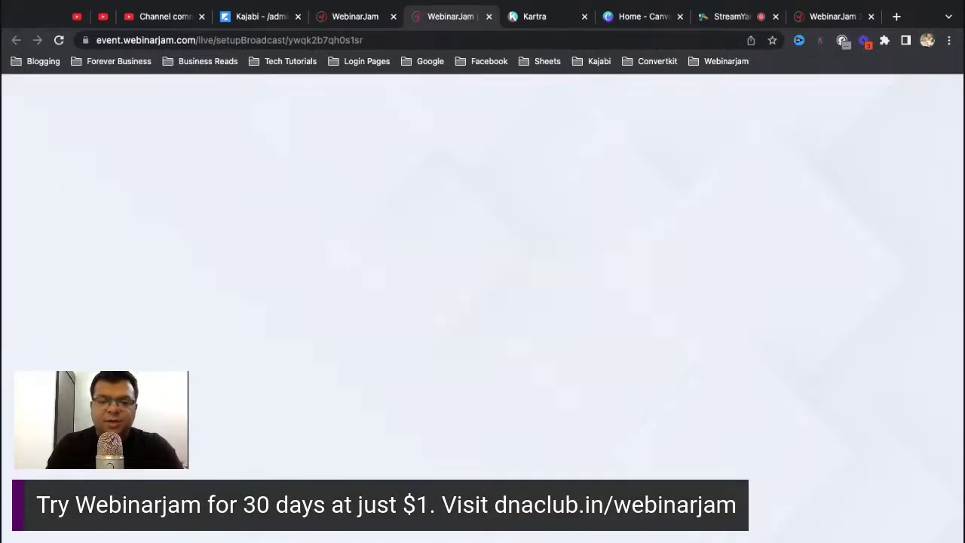
left_click(661, 123)
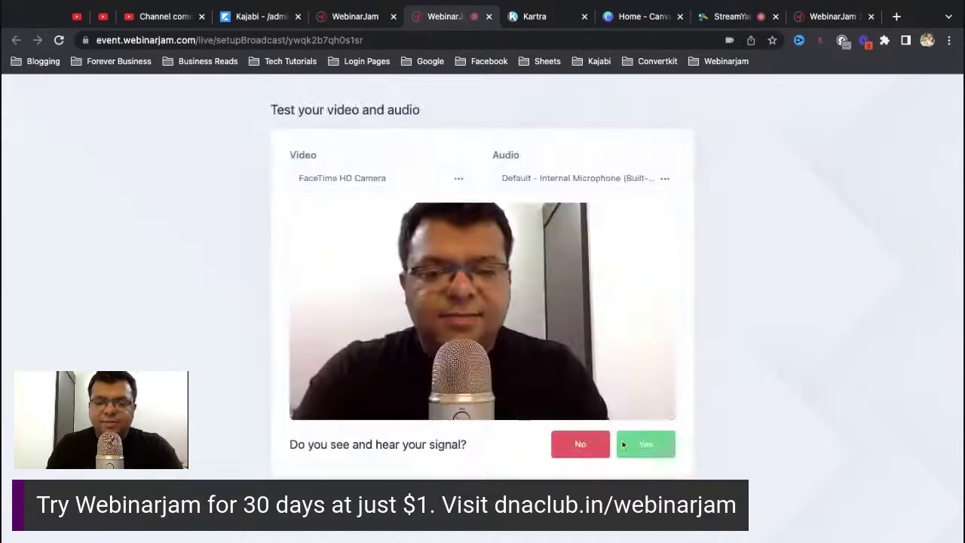
left_click(682, 222)
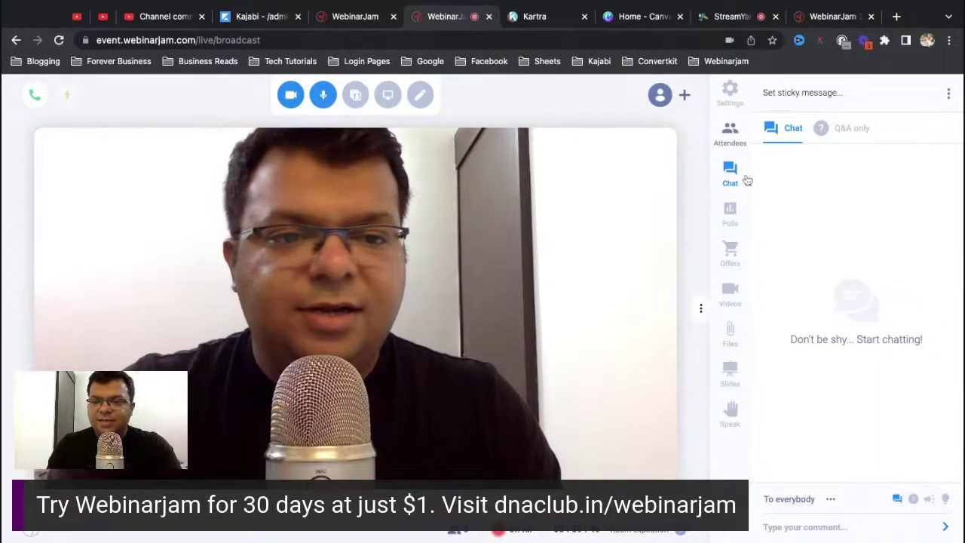
Make all chat messages public and turn off the display of the number of attendees in the room
left_click(729, 92)
left_click(799, 137)
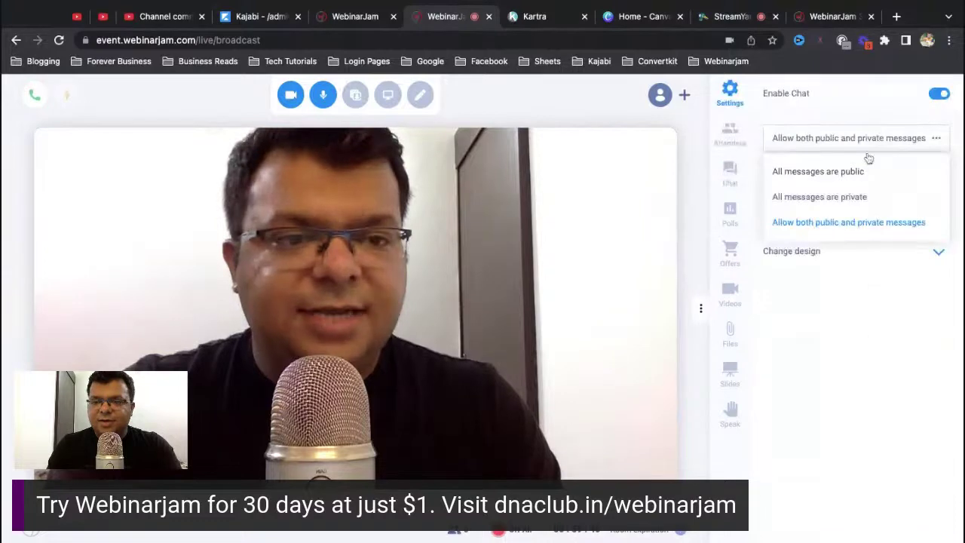
left_click(832, 170)
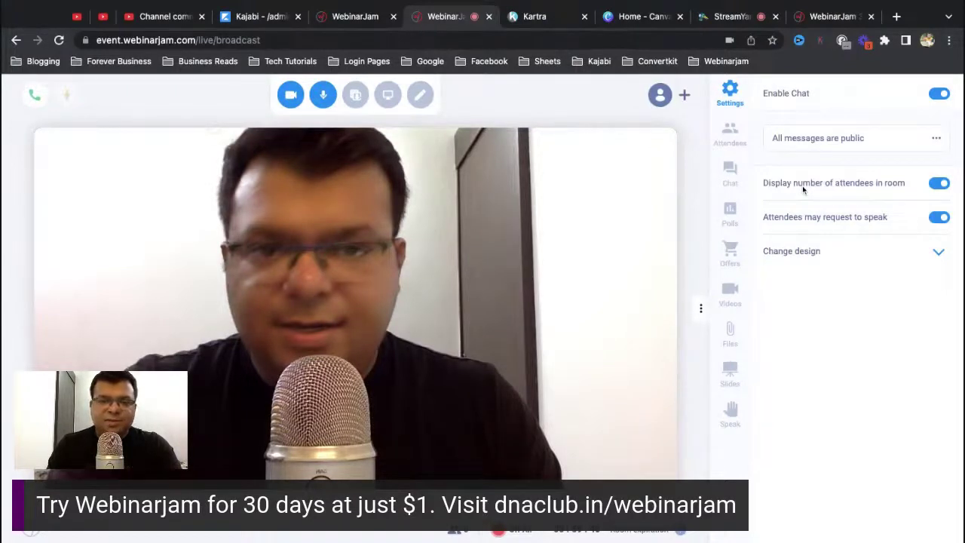
left_click(939, 184)
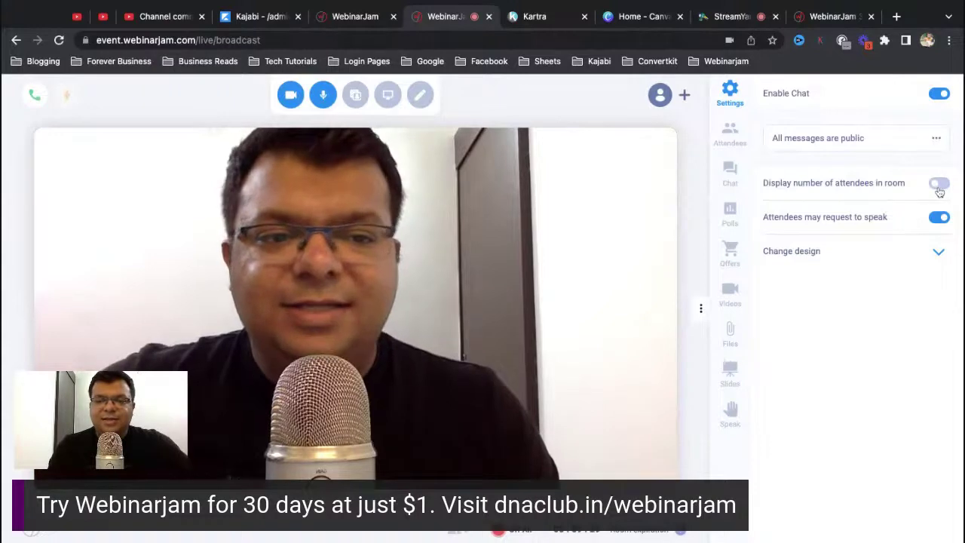
Look through the live room's attendees, chat, polls, offers and videos sections and the start-event option without starting the event
left_click(729, 134)
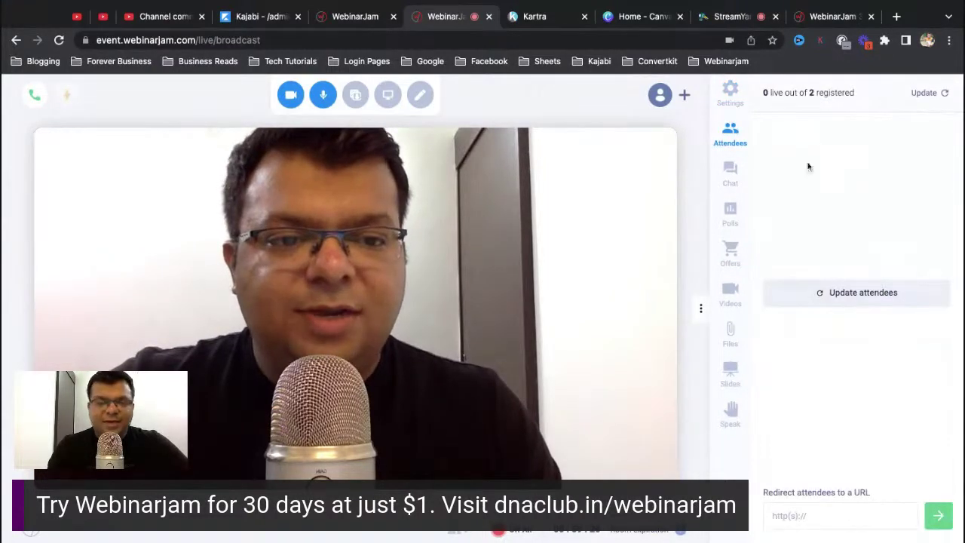
left_click(731, 173)
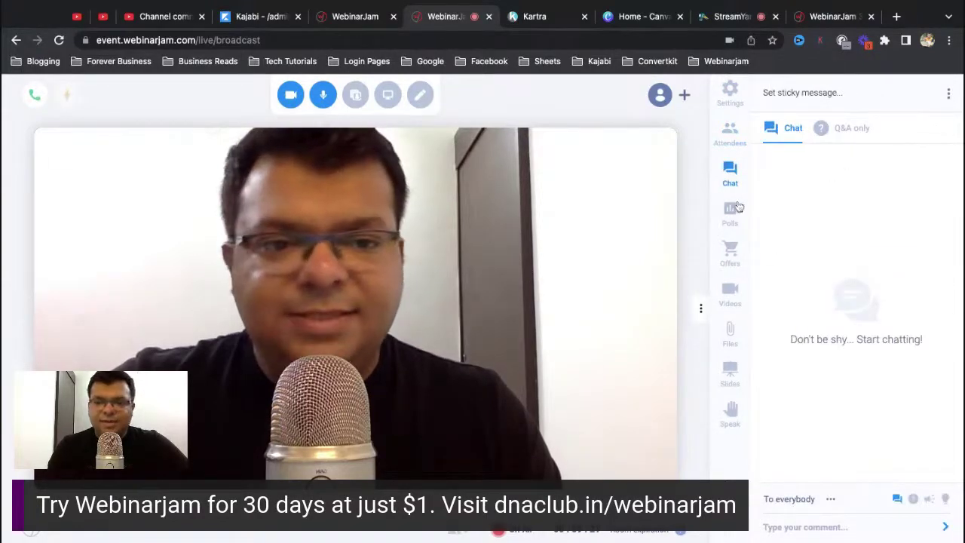
left_click(729, 211)
left_click(729, 252)
left_click(730, 291)
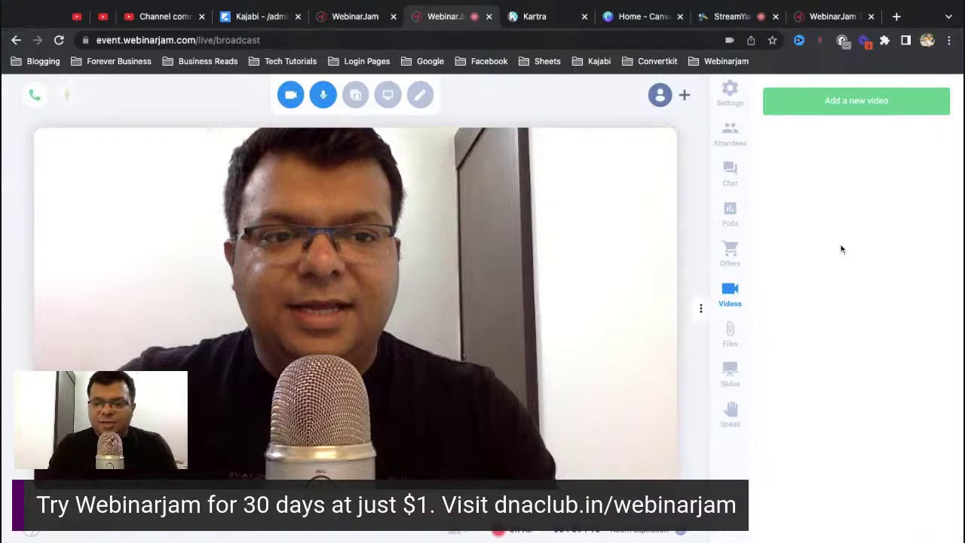
left_click(35, 94)
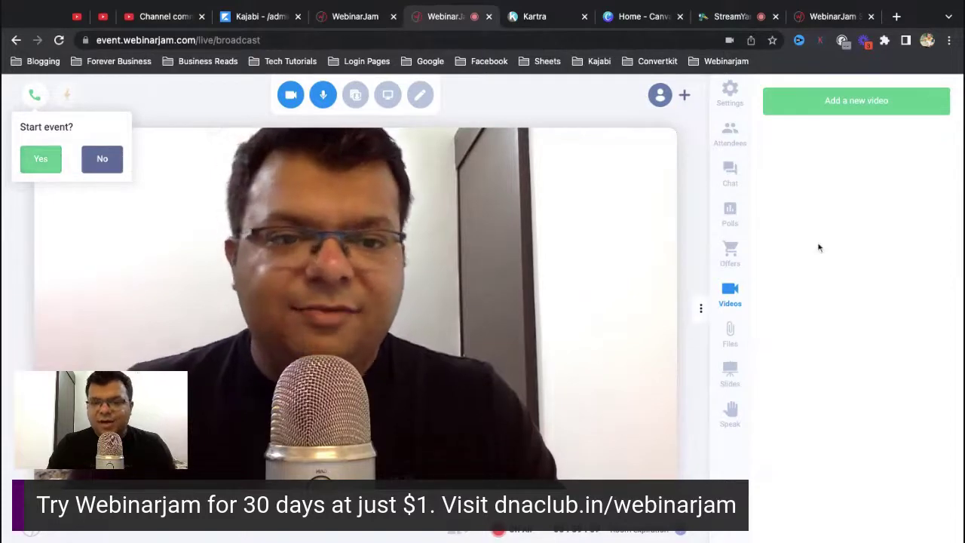
left_click(724, 98)
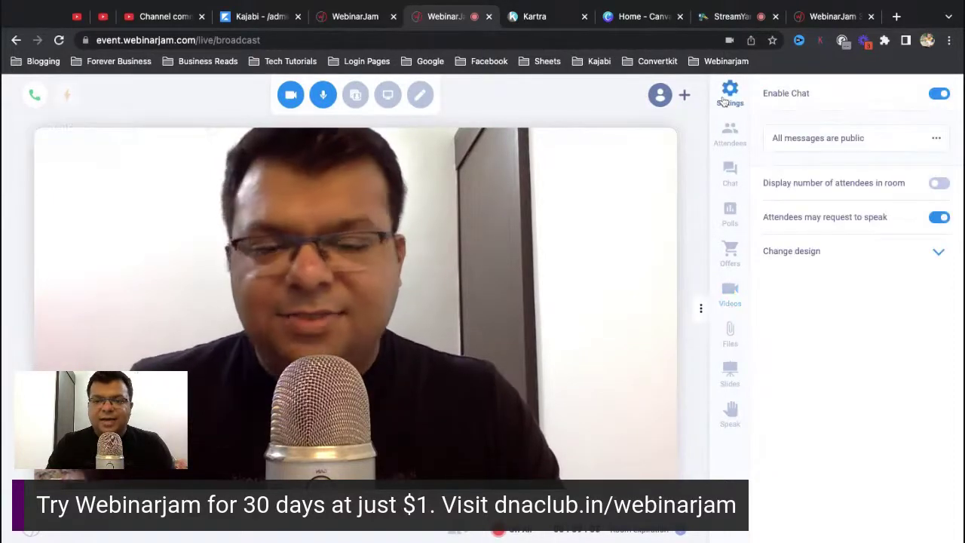
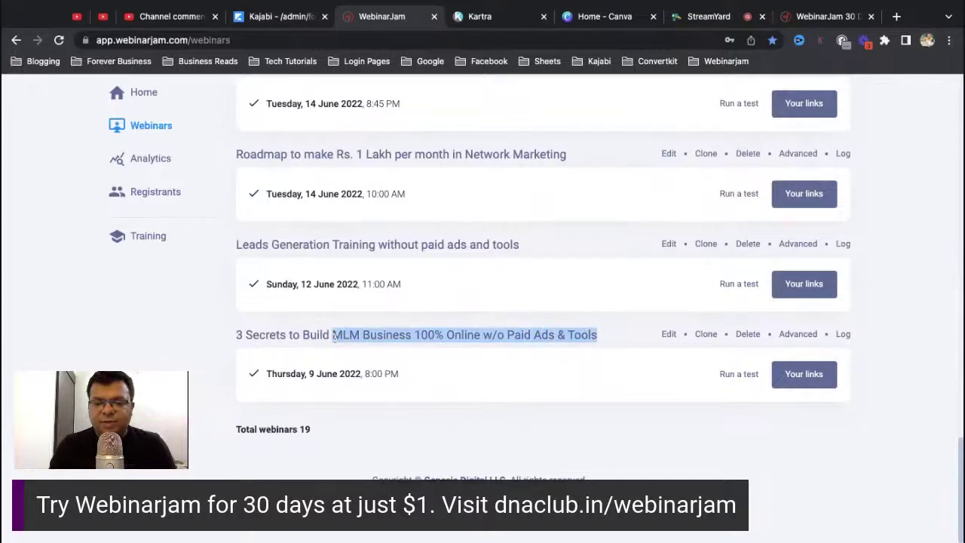
Examine the date and time of the "3 Secrets to Build MLM Business 100% Online w/o Paid Ads & Tools" webinar in the webinar list
left_click(879, 363)
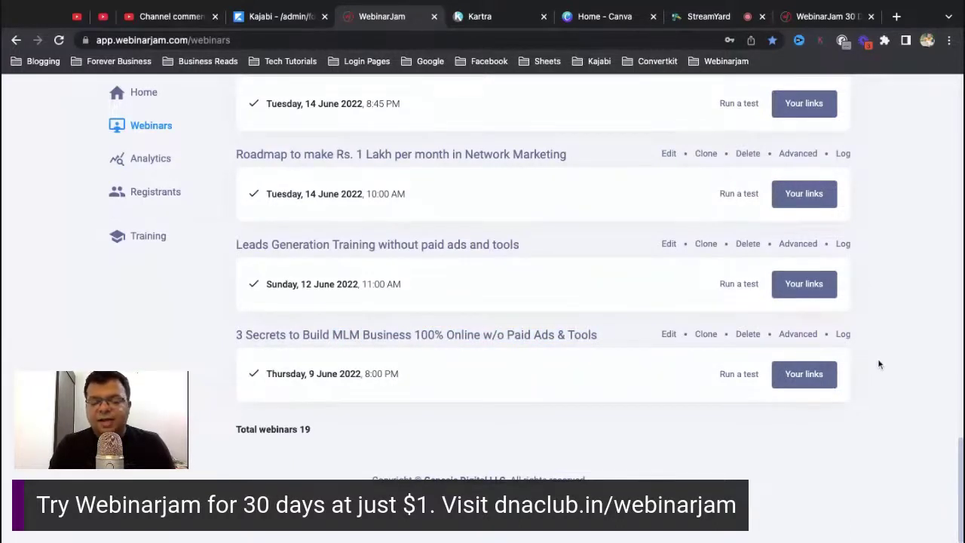
left_click_drag(367, 376, 392, 378)
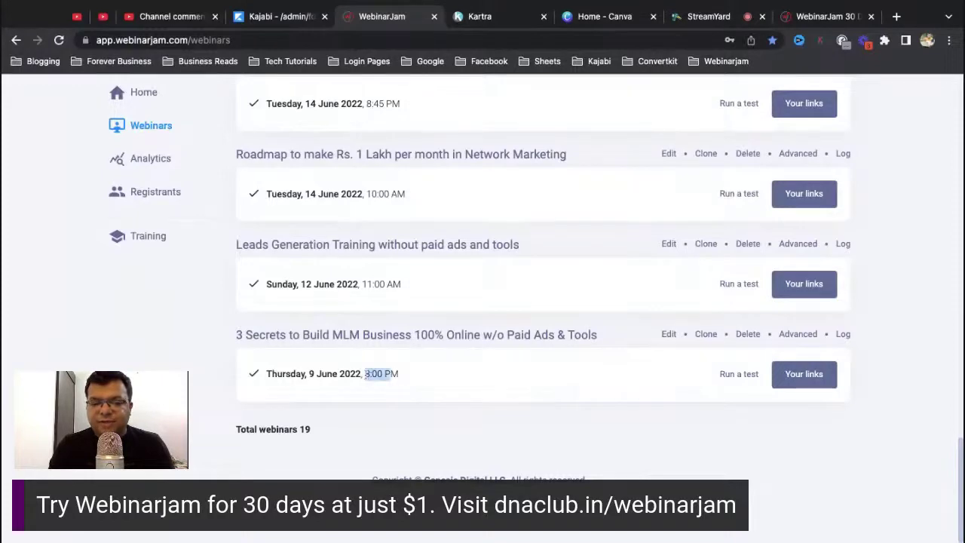
left_click_drag(307, 377, 371, 377)
left_click(412, 381)
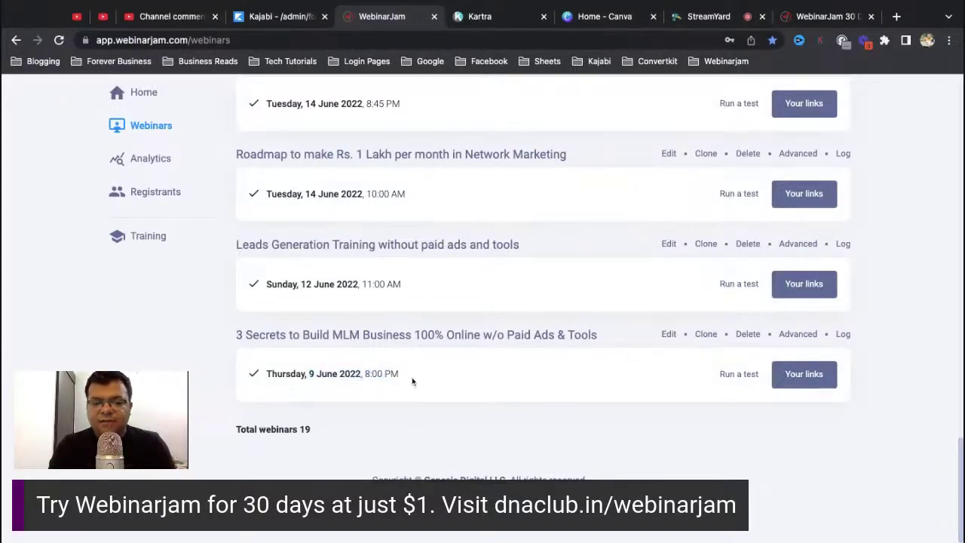
Switch to EverWebinar and look through its list of automated webinars and their schedules
scroll(412, 379, "up", 20)
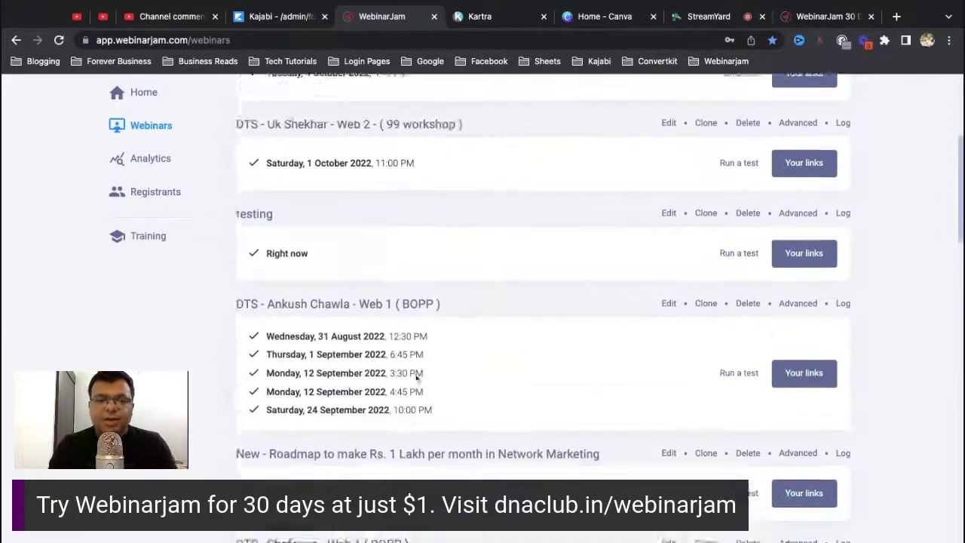
left_click(299, 107)
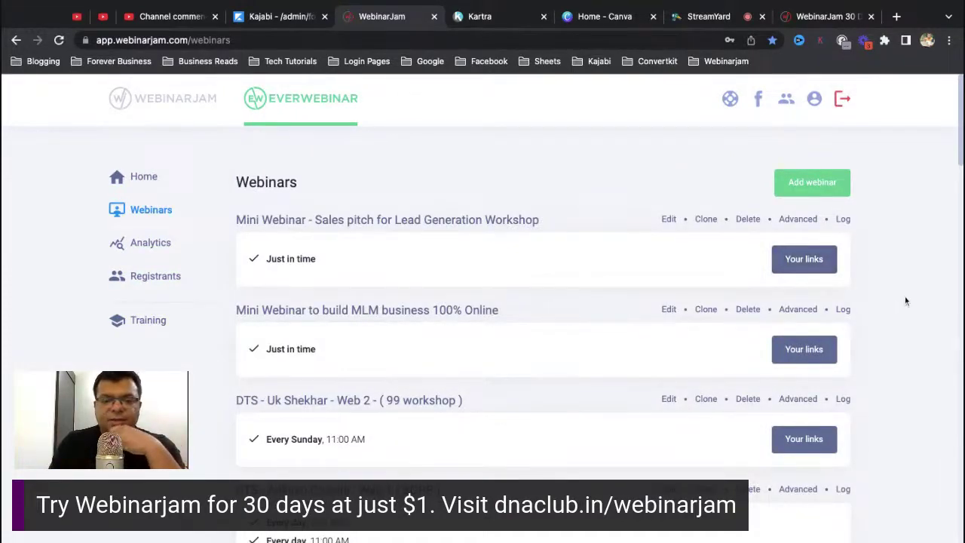
scroll(906, 301, "down", 3)
scroll(905, 301, "up", 3)
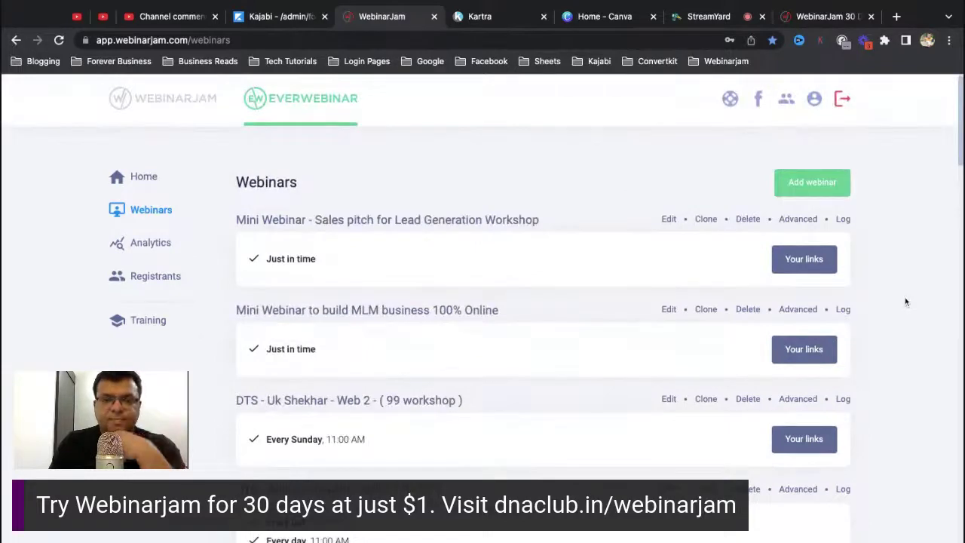
scroll(904, 297, "down", 5)
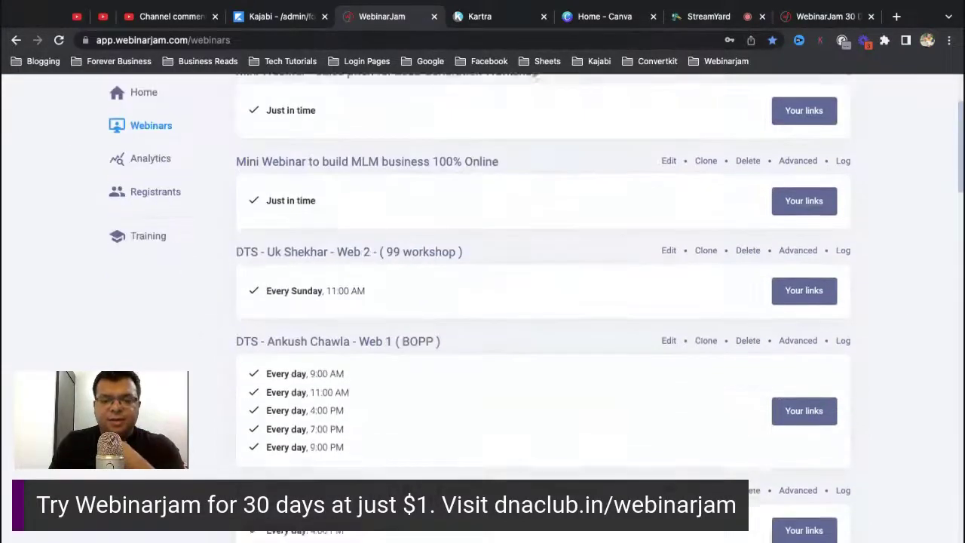
Add a new EverWebinar webinar with a previous WebinarJam live session as its source video type
scroll(905, 297, "up", 5)
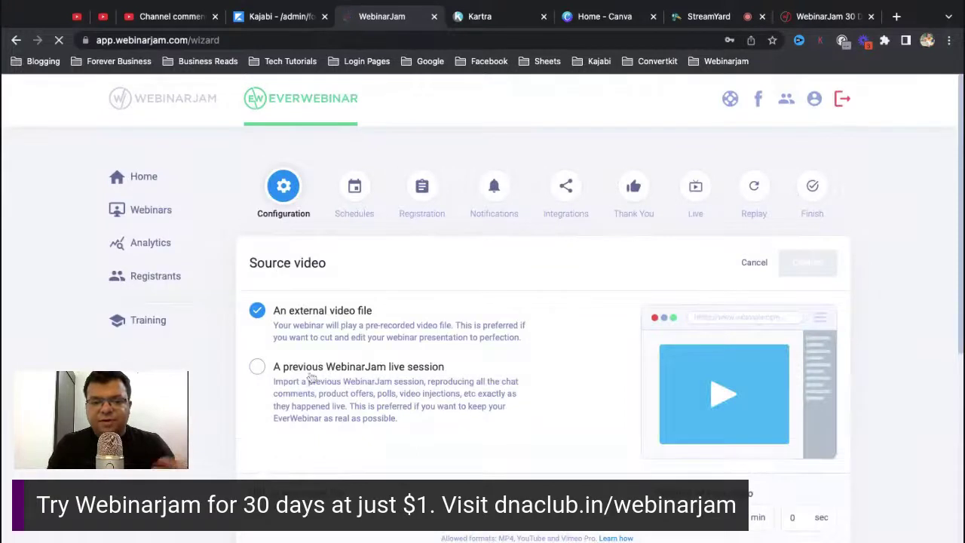
left_click(258, 369)
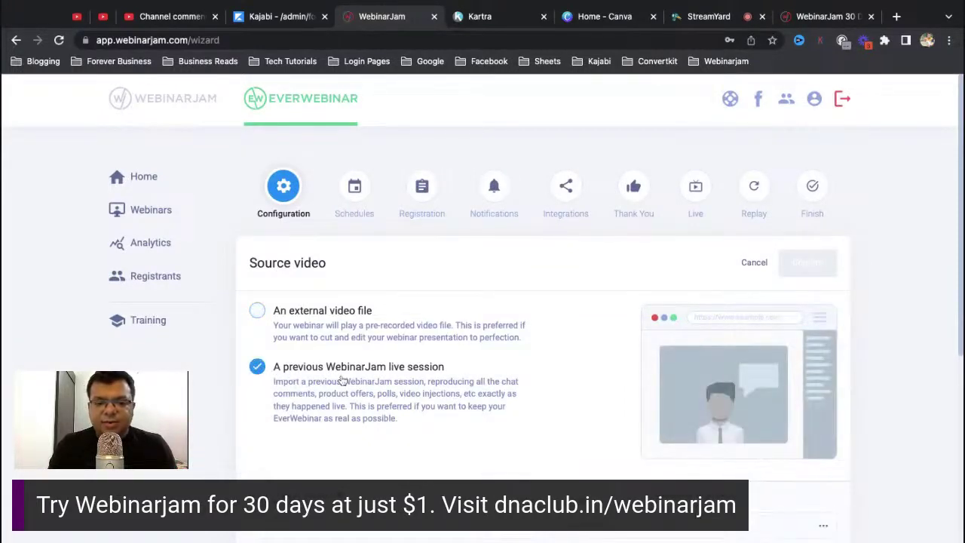
scroll(334, 396, "down", 2)
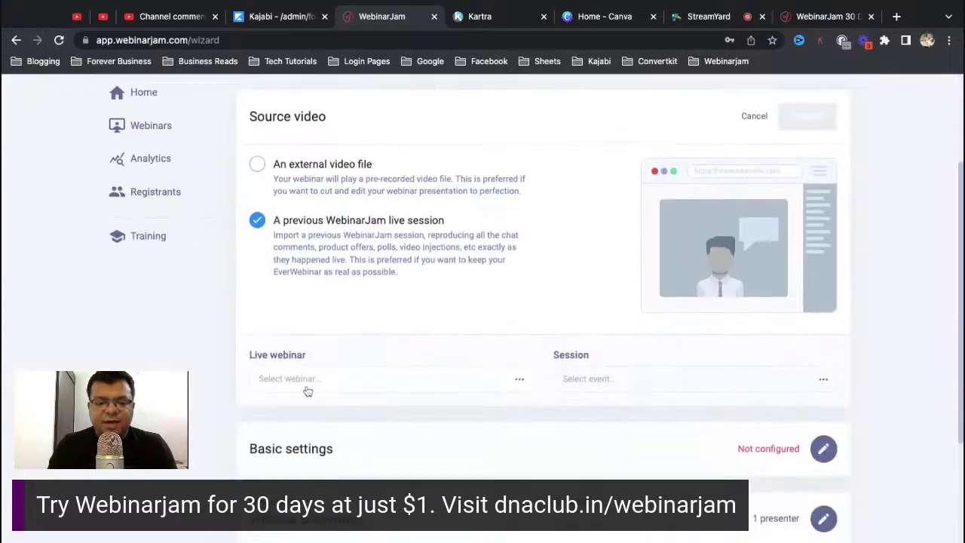
Import the 9 Jun 2022, 08:00 PM session of "3 Secrets to Build MLM Business 100% Online w/o Paid Ads & Tools" as the source video
left_click(303, 381)
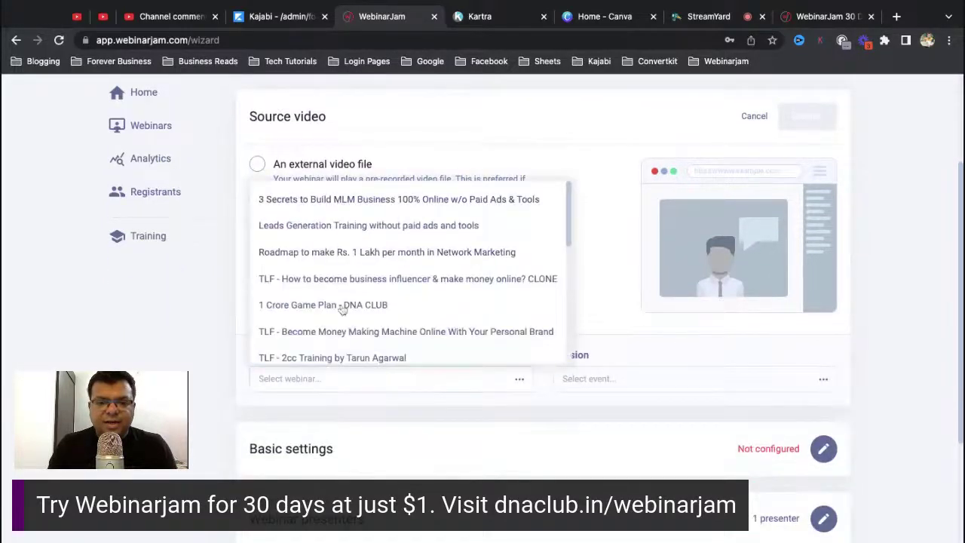
scroll(347, 328, "down", 5)
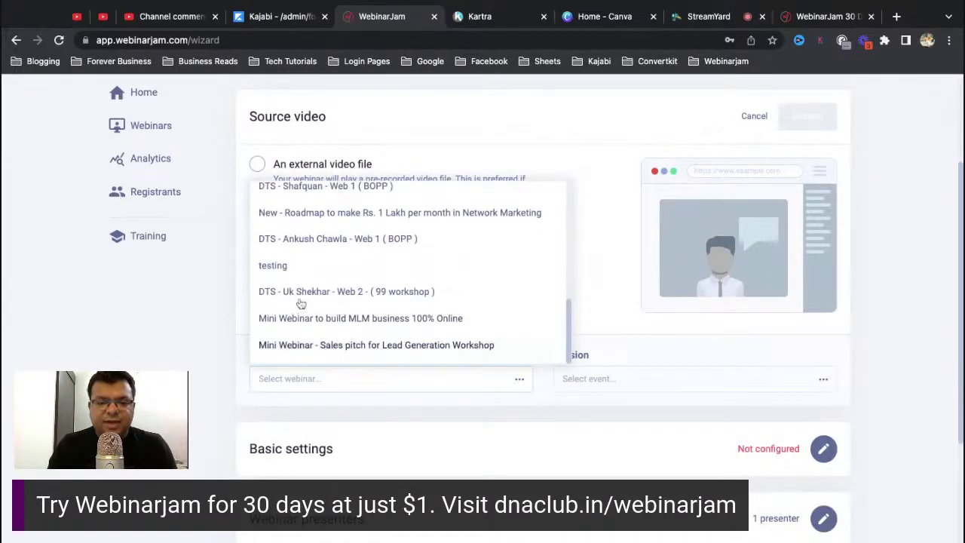
scroll(300, 303, "up", 5)
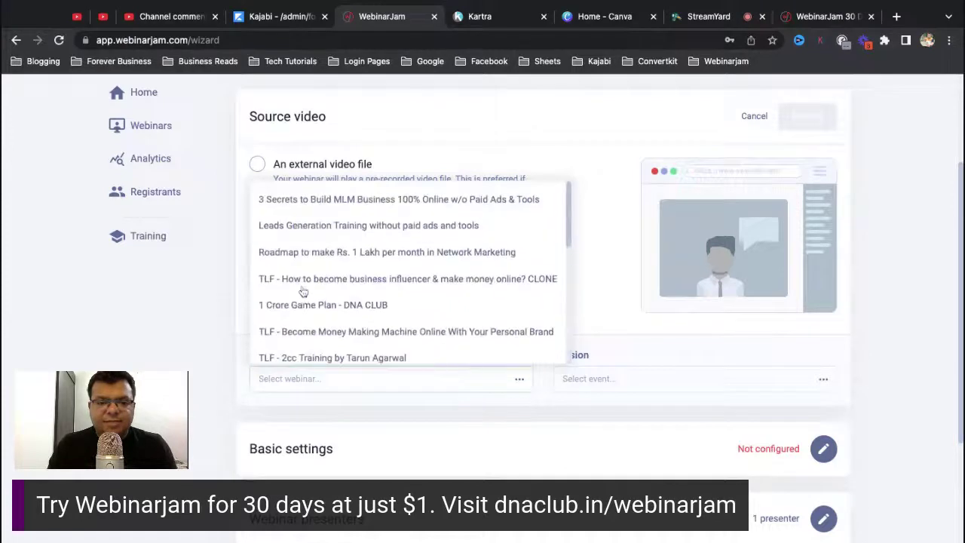
left_click(367, 202)
left_click(606, 385)
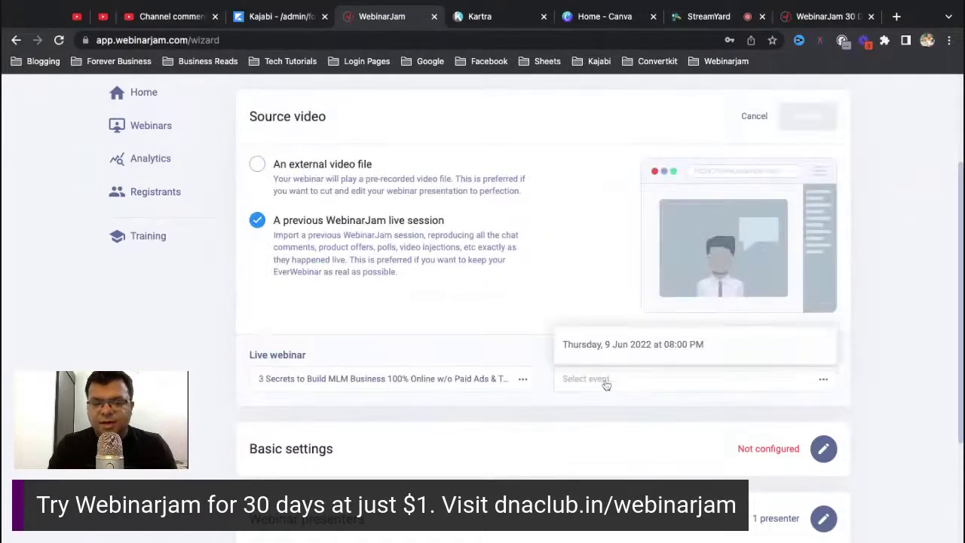
left_click(650, 345)
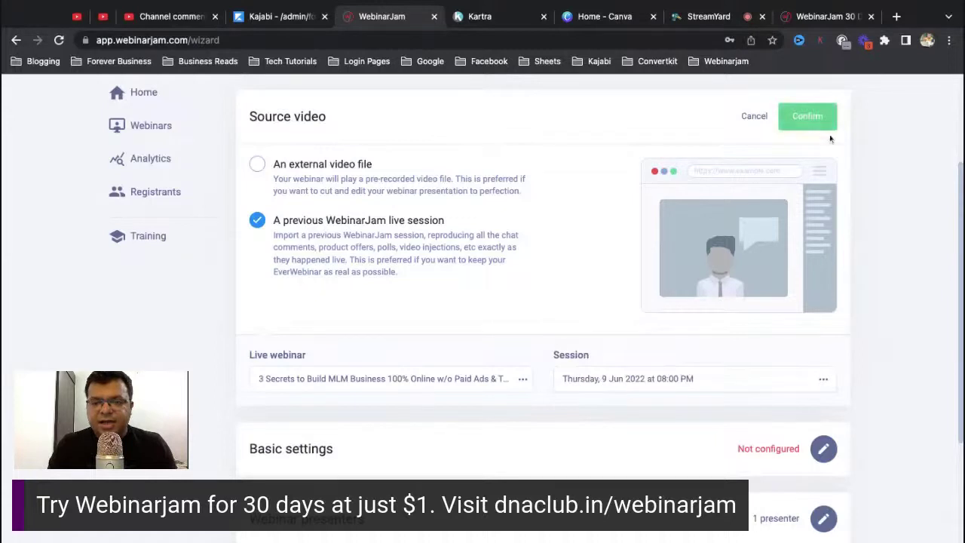
left_click(807, 121)
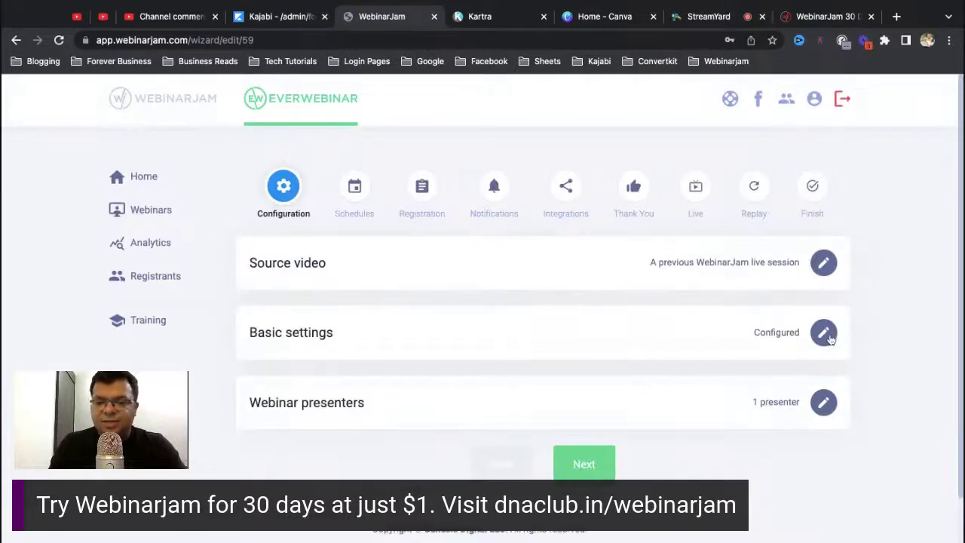
Prefix the webinar name in the basic settings with "test -", confirm, and continue to the schedules stage
left_click(823, 332)
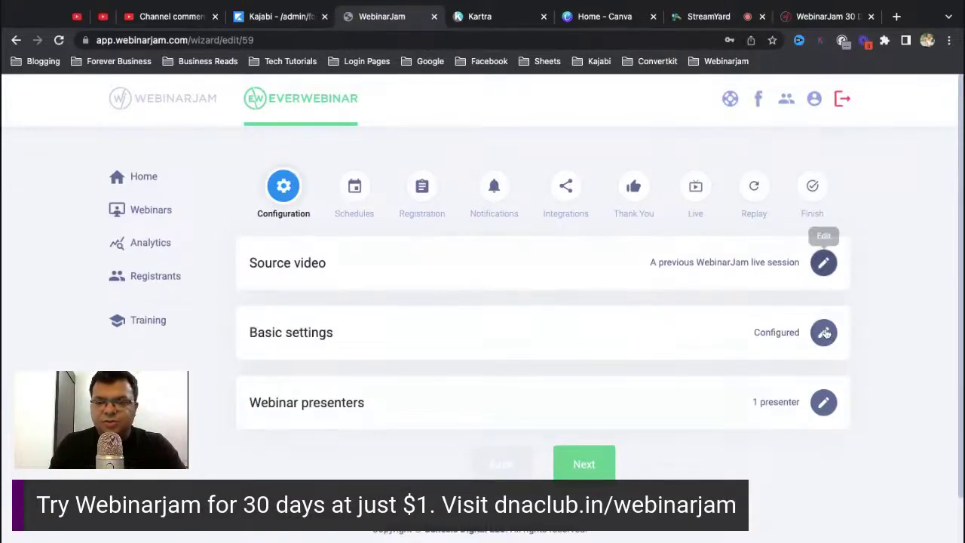
scroll(455, 340, "down", 2)
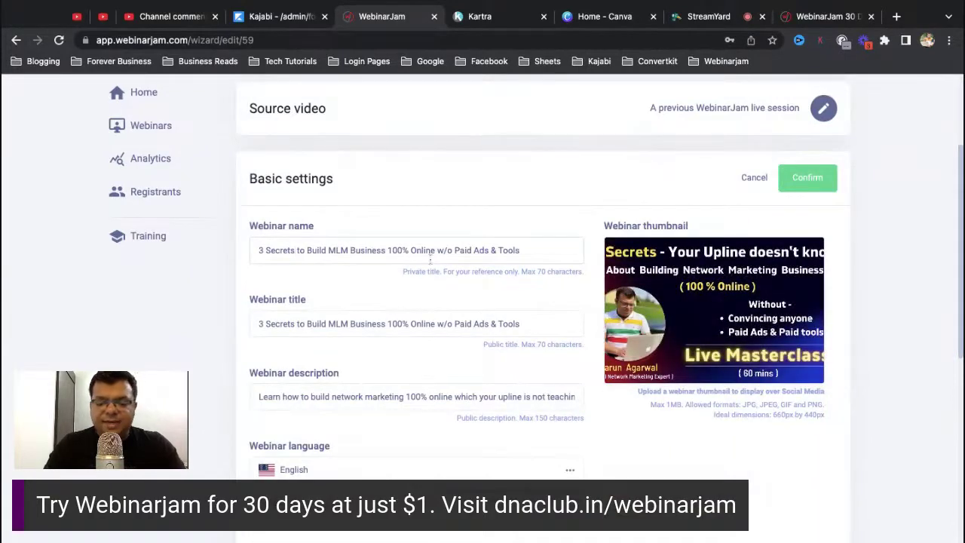
type("test -")
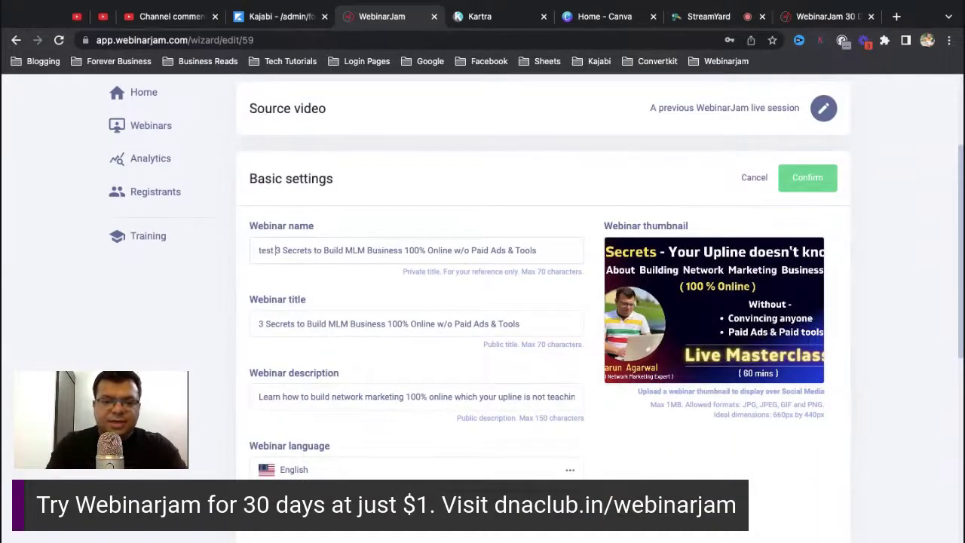
left_click(807, 178)
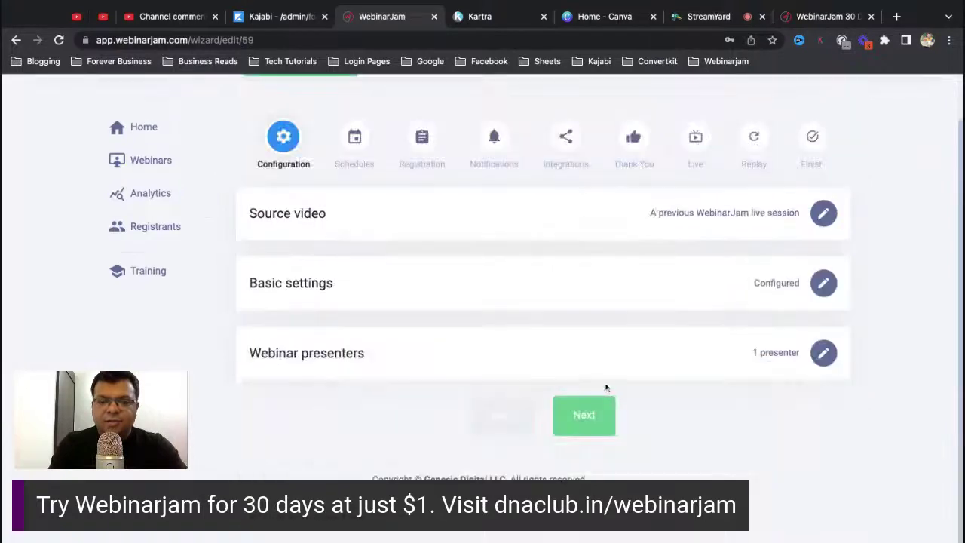
left_click(595, 419)
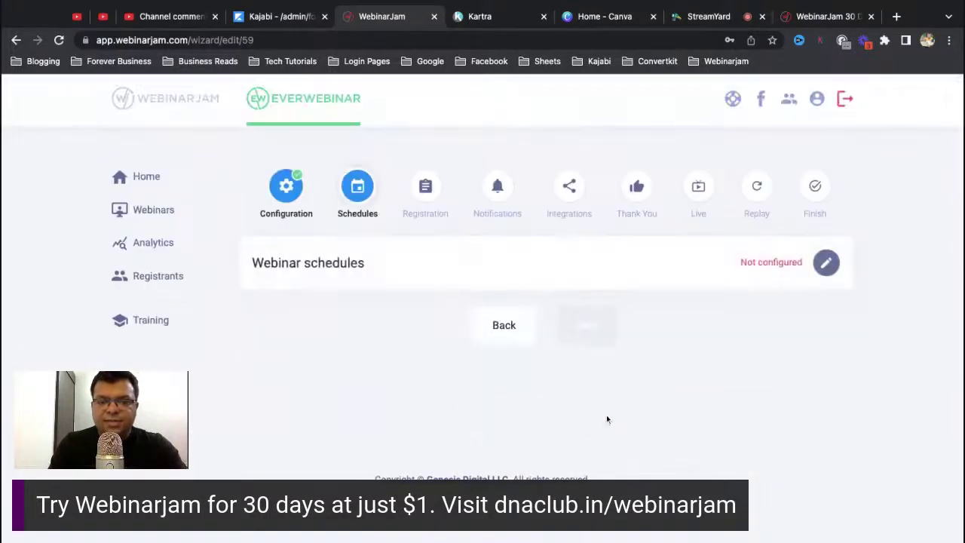
Add a webinar schedule series for every day at 11:00 AM in the user's own time zone
left_click(826, 262)
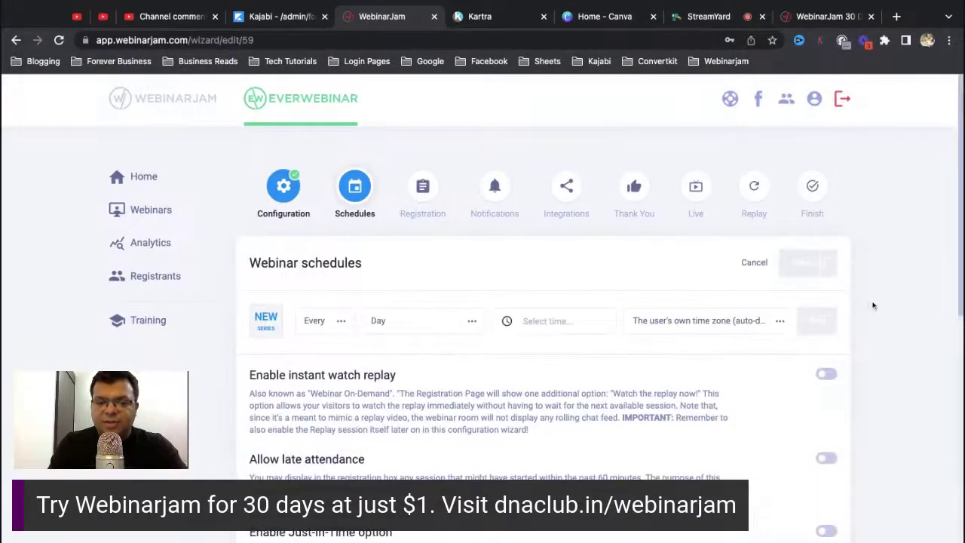
scroll(873, 305, "down", 1)
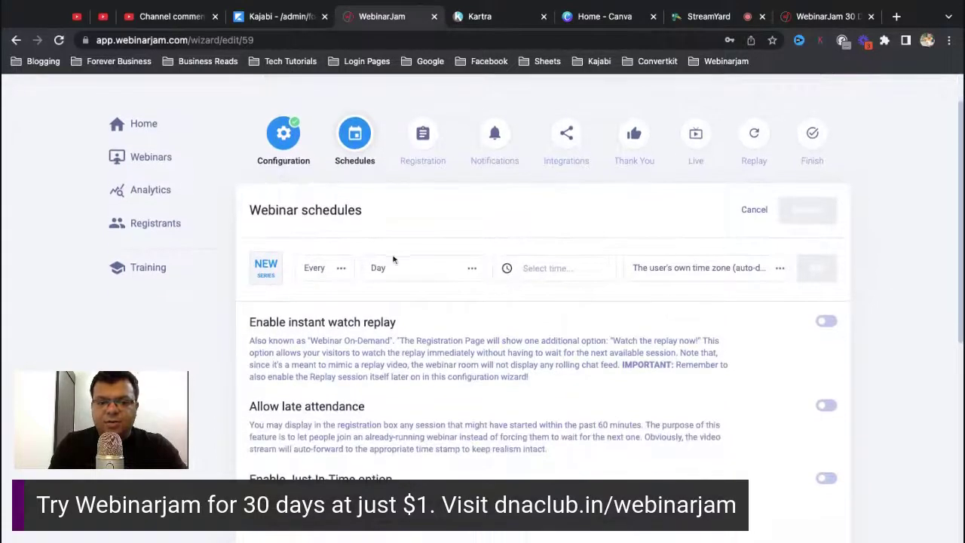
left_click(538, 267)
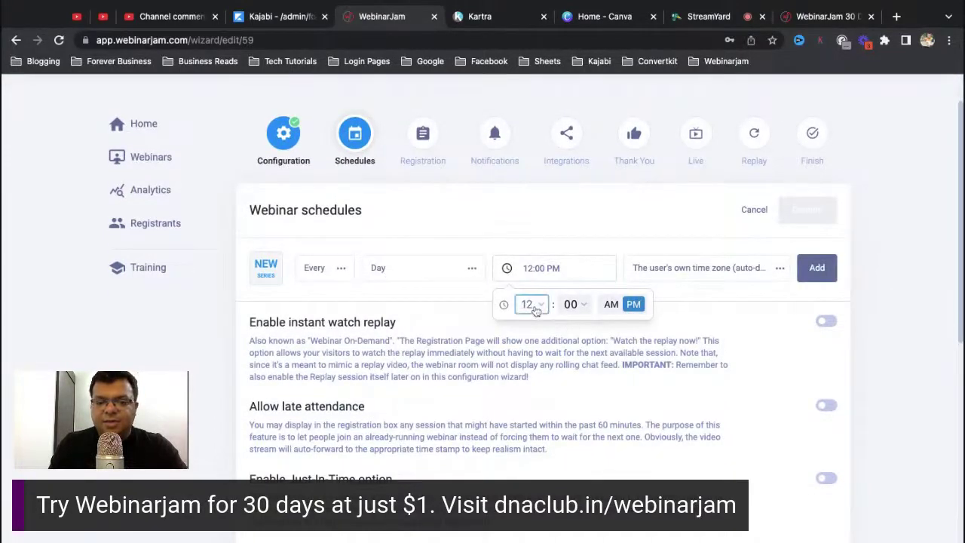
key("Up")
left_click(611, 304)
left_click(816, 268)
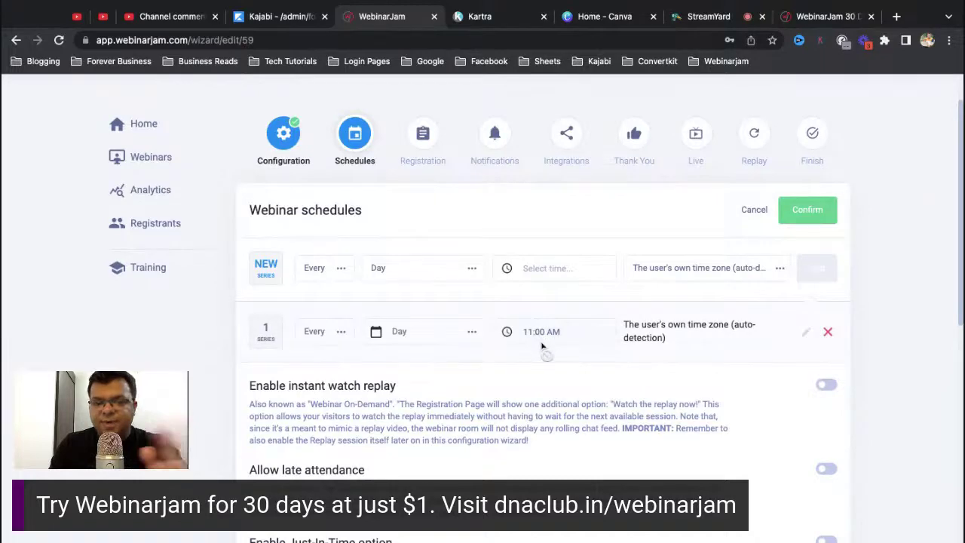
Allow late attendance and set the displayed schedules to only the next immediate available schedule
scroll(611, 374, "down", 3)
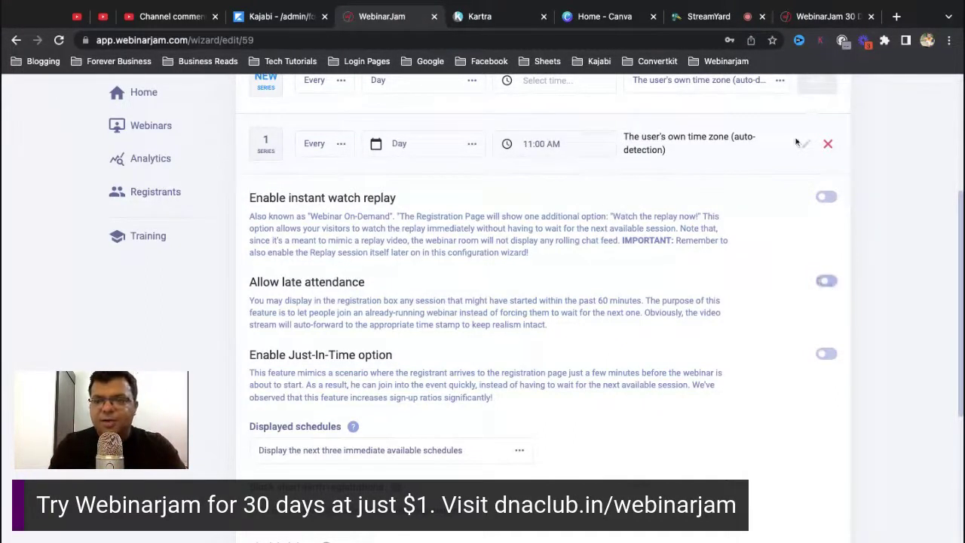
left_click(826, 281)
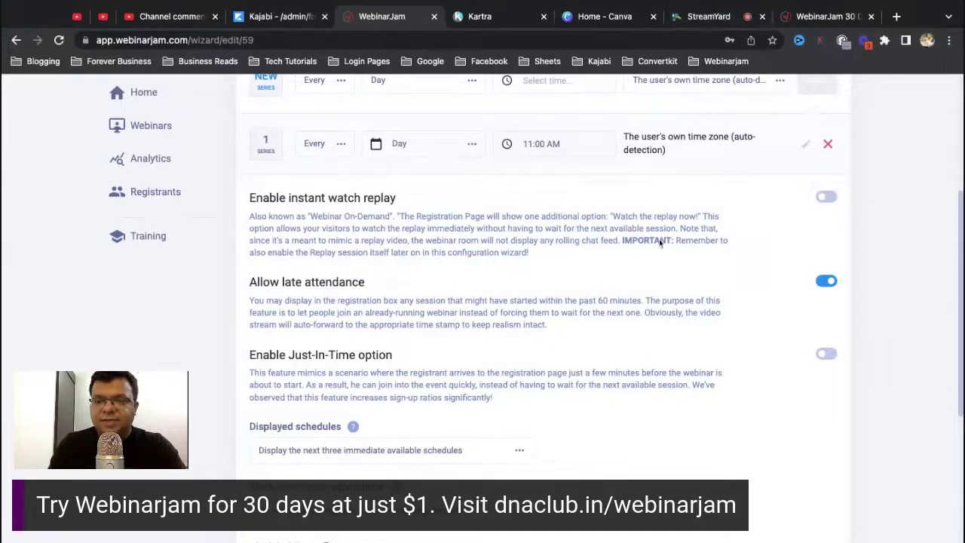
scroll(449, 355, "down", 1)
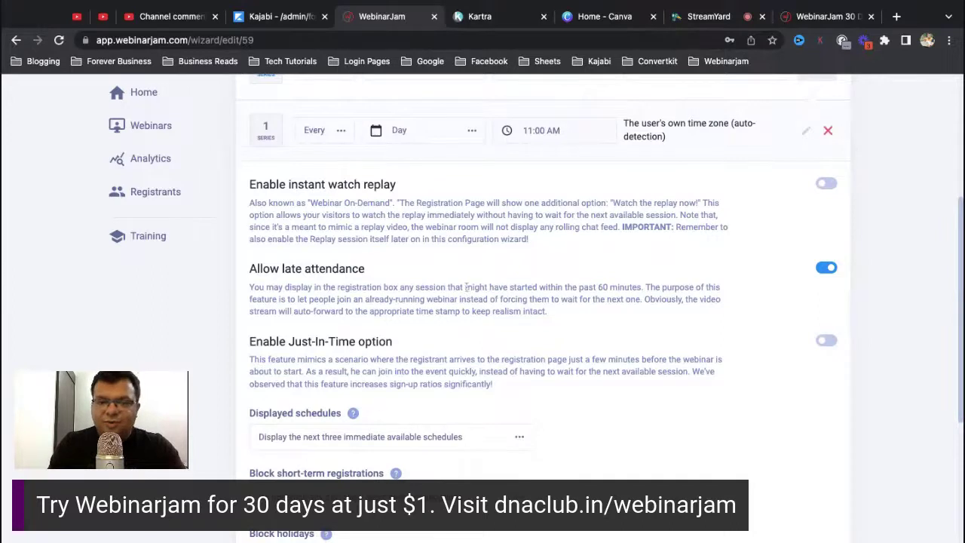
scroll(491, 352, "down", 5)
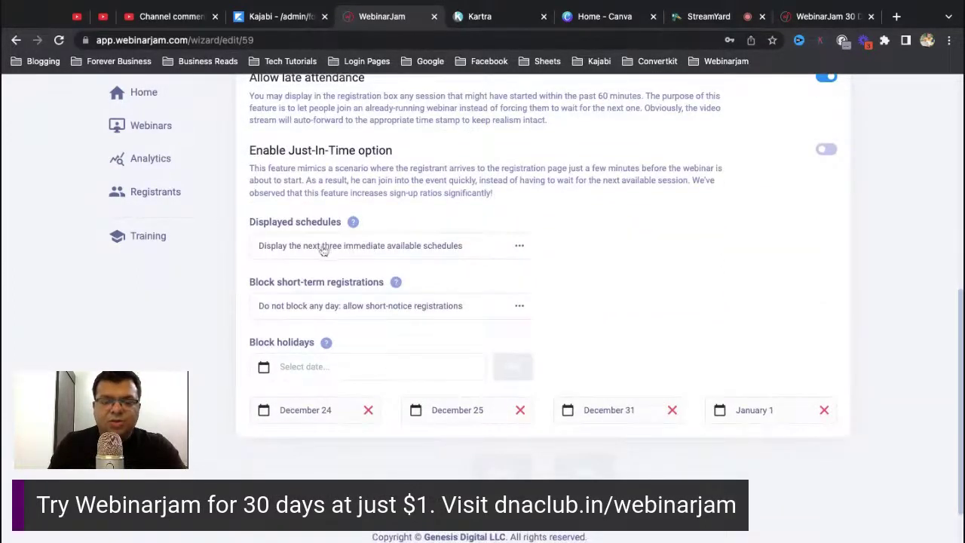
left_click(360, 251)
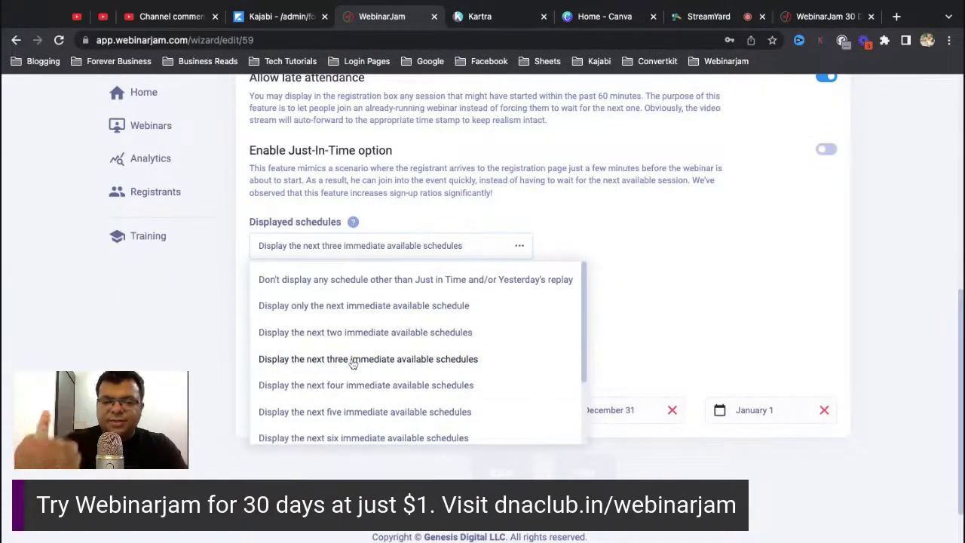
left_click(365, 307)
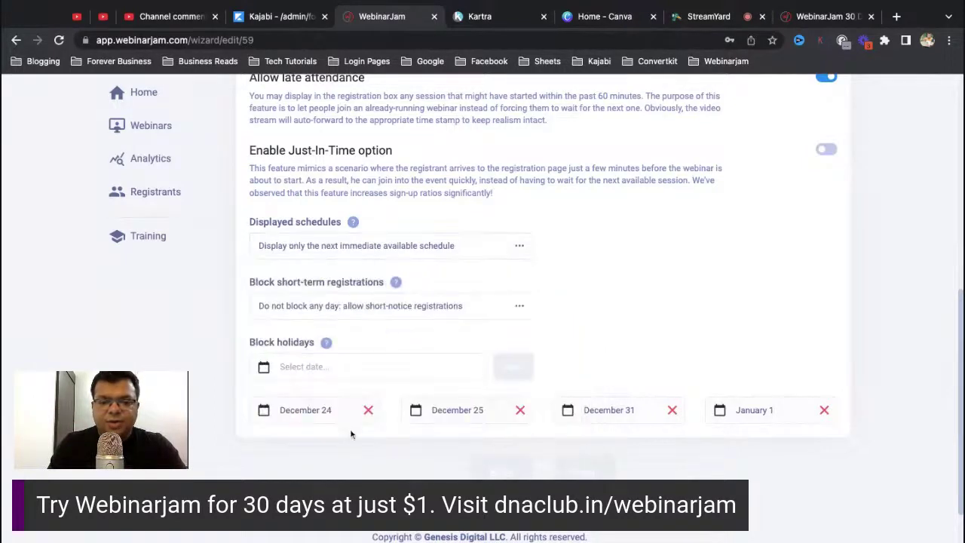
Remove December 24, December 31 and January 1 from the blocked holidays, confirm the schedules, and continue to registration
left_click(367, 410)
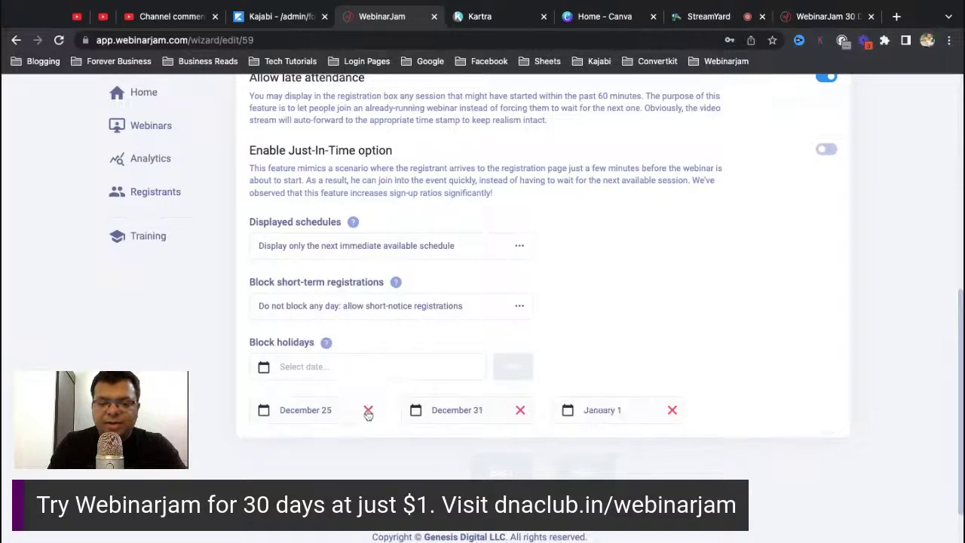
left_click(665, 412)
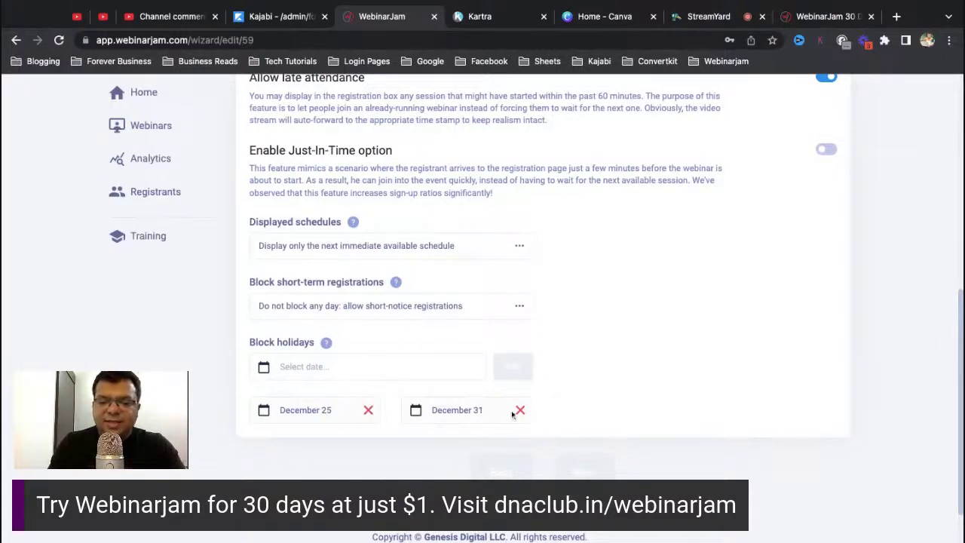
left_click(520, 409)
left_click(368, 410)
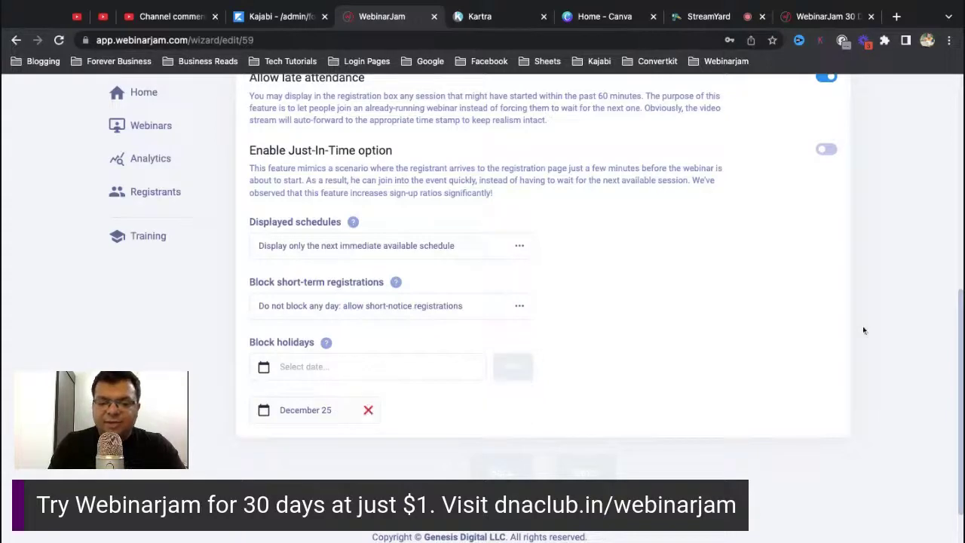
scroll(872, 321, "up", 6)
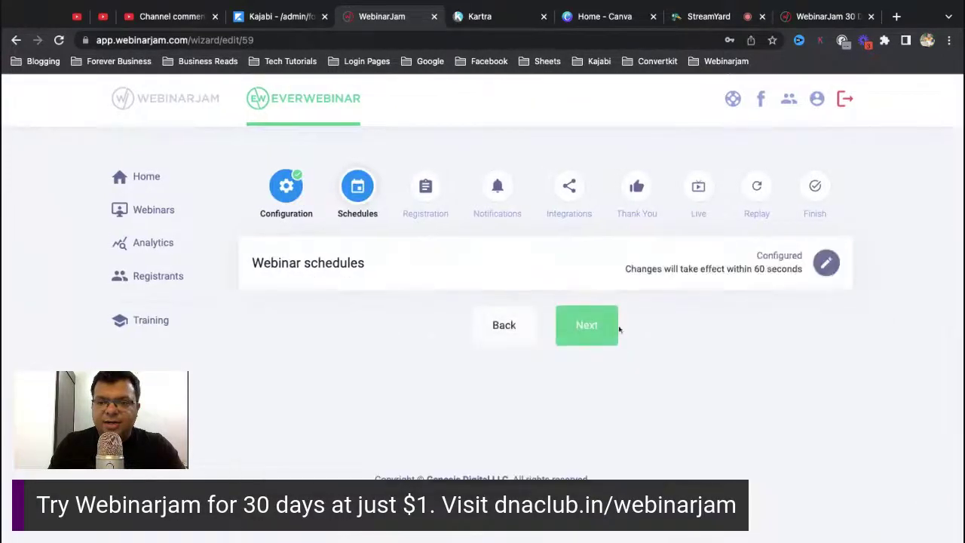
left_click(615, 328)
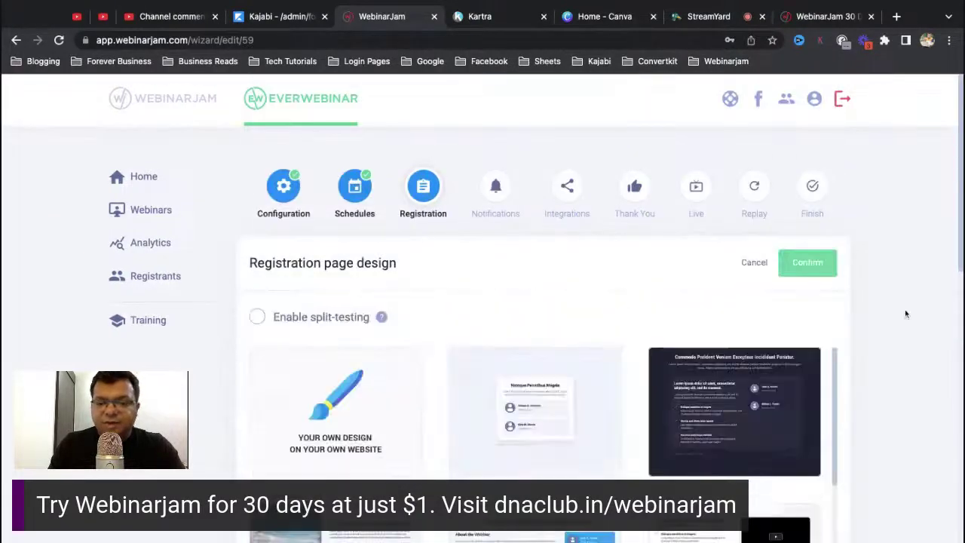
Open the selected registration page template in the page builder with the embedded form layout
scroll(904, 311, "down", 2)
scroll(903, 312, "down", 5)
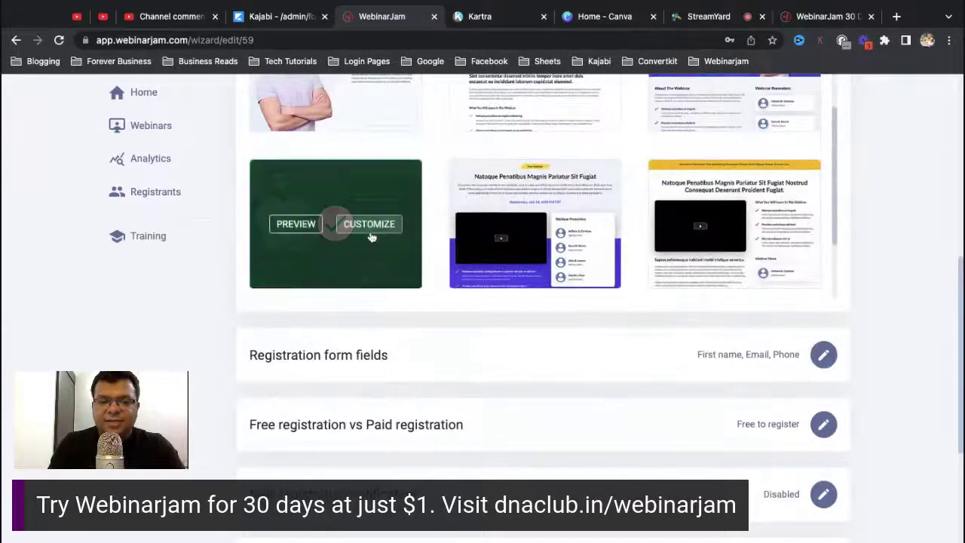
left_click(371, 234)
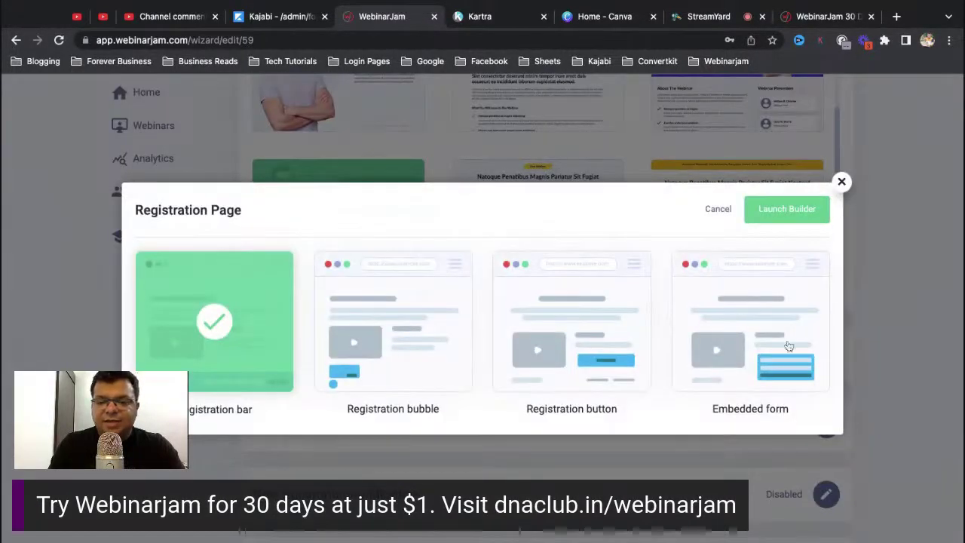
left_click(789, 345)
left_click(811, 219)
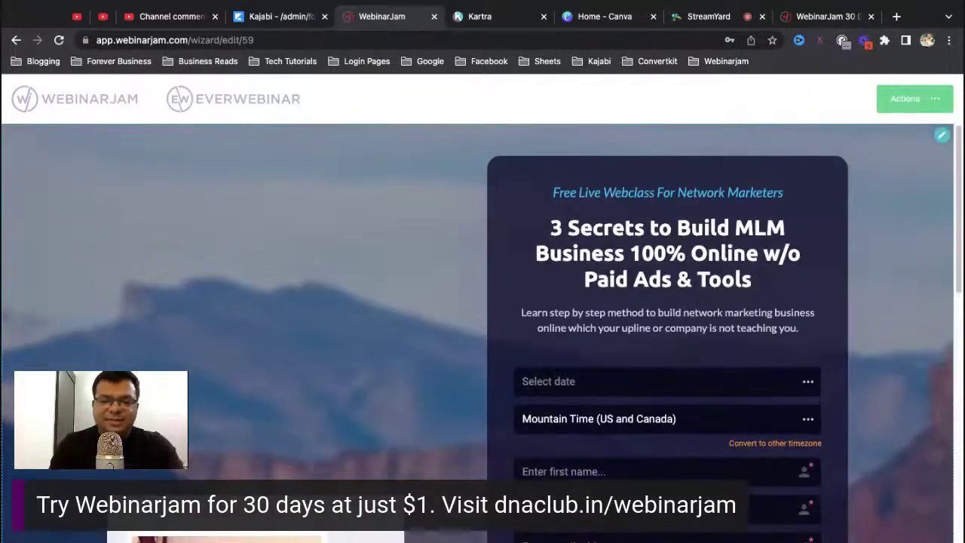
Review the registration page's form, image, webinar description and presenter sections, and exit the builder and page design without saving
scroll(540, 311, "down", 10)
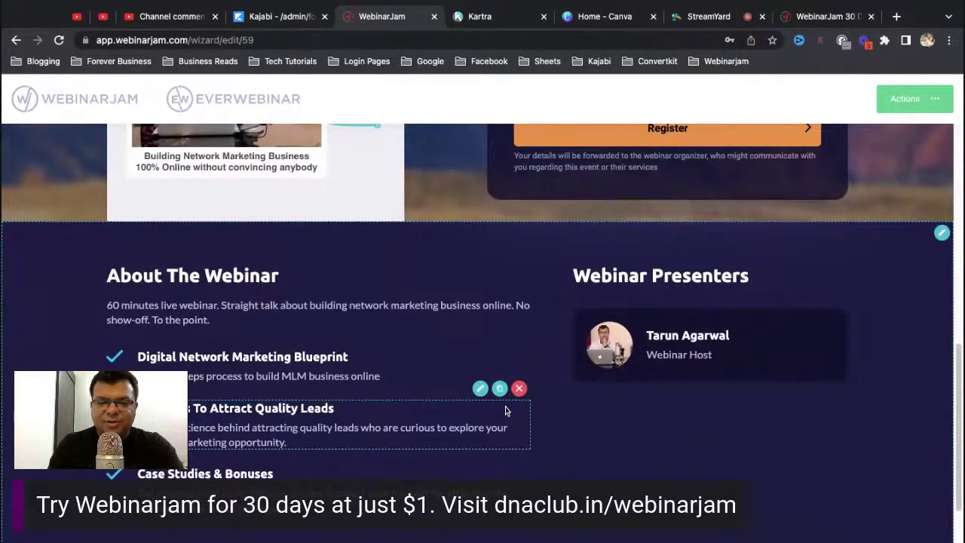
scroll(459, 320, "down", 1)
scroll(459, 321, "up", 8)
scroll(466, 321, "down", 2)
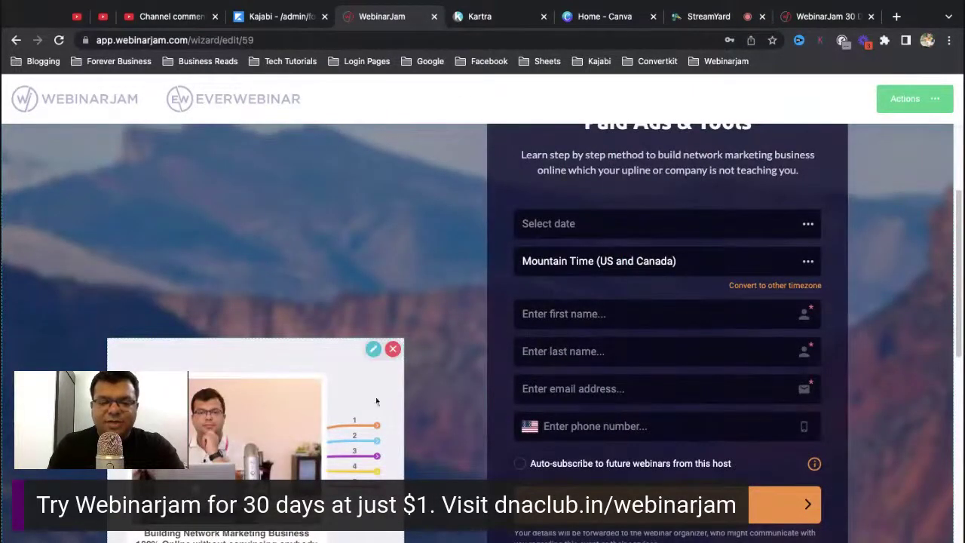
scroll(459, 344, "down", 5)
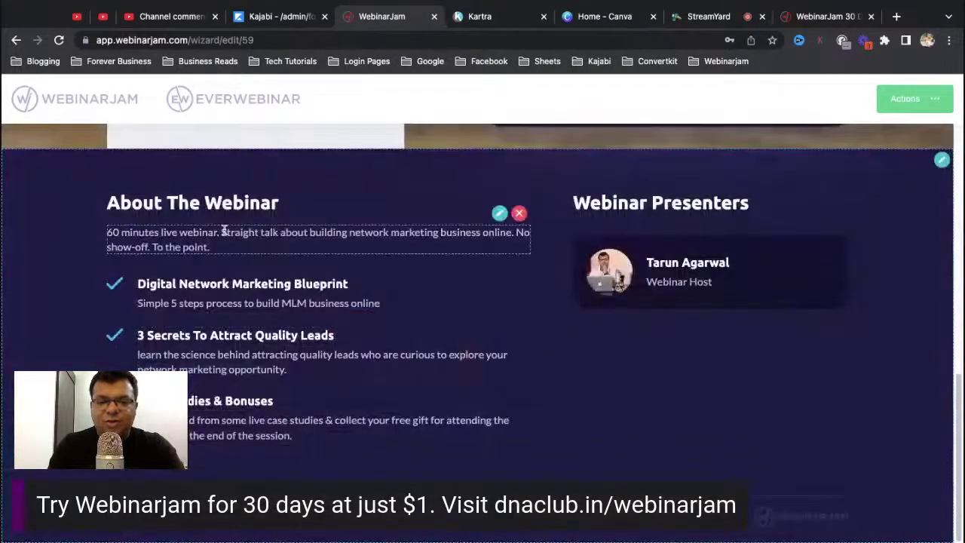
left_click(908, 99)
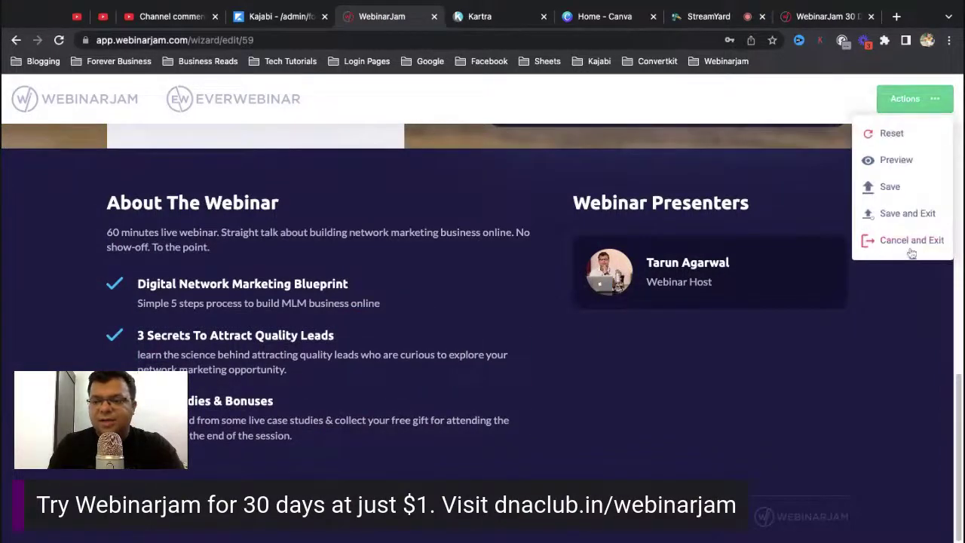
left_click(911, 240)
left_click(618, 231)
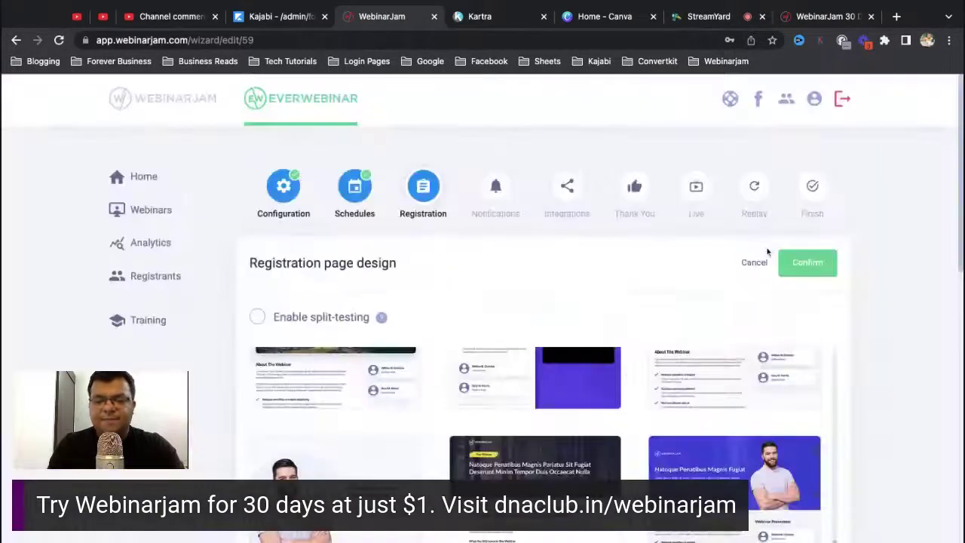
left_click(754, 262)
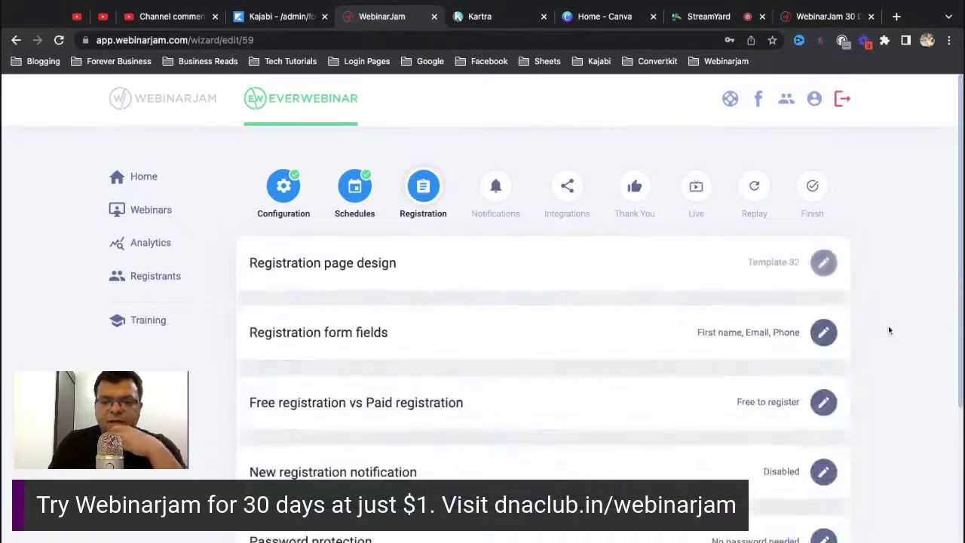
Try the Send notification option for new registrations and cancel the change
scroll(888, 330, "down", 5)
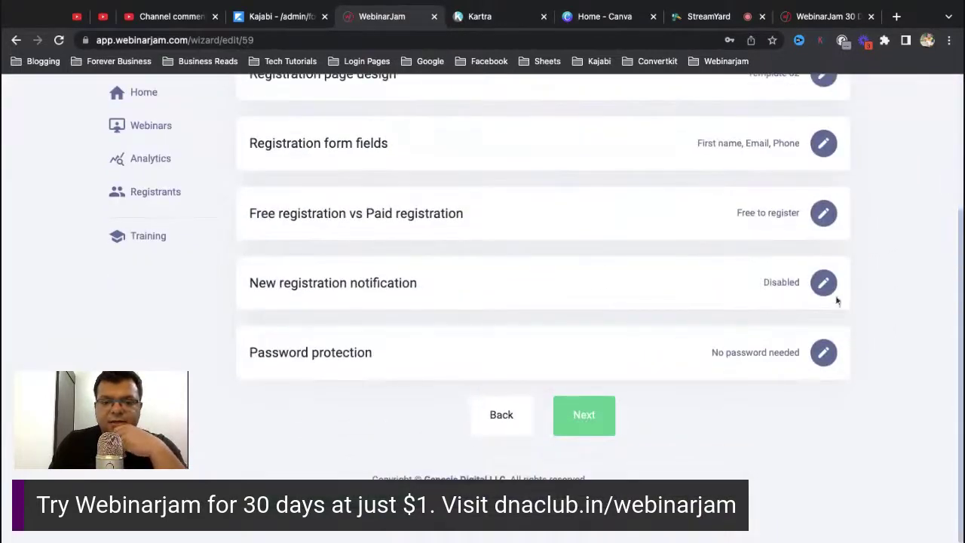
left_click(823, 282)
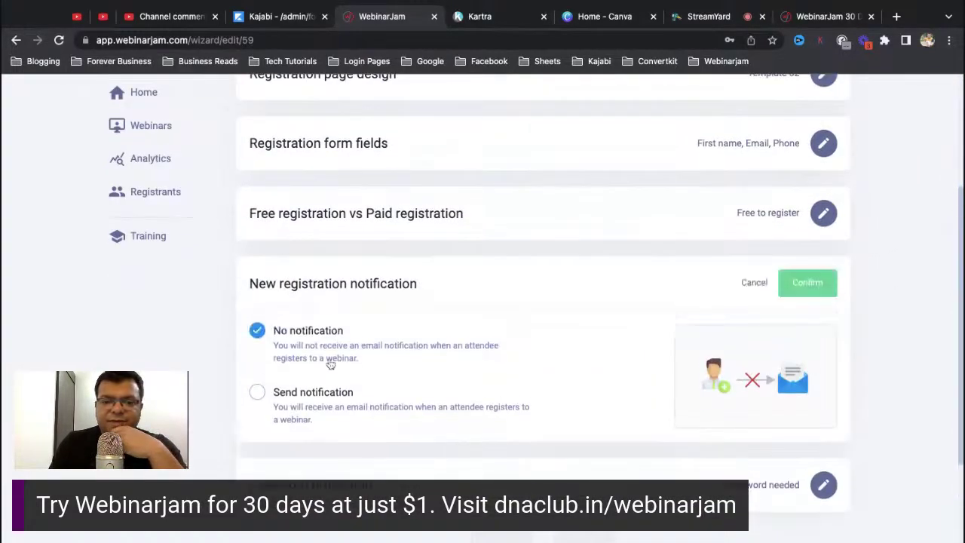
left_click(257, 393)
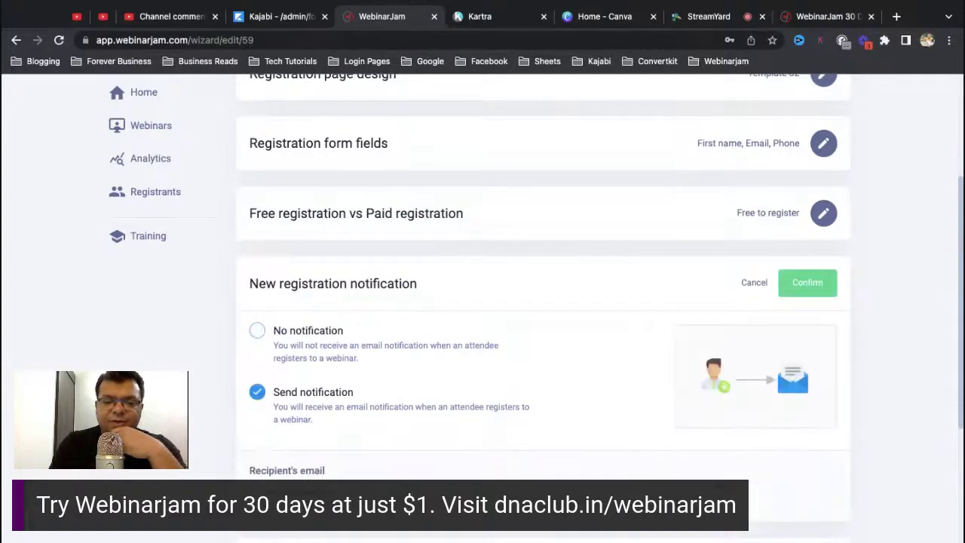
scroll(259, 395, "down", 2)
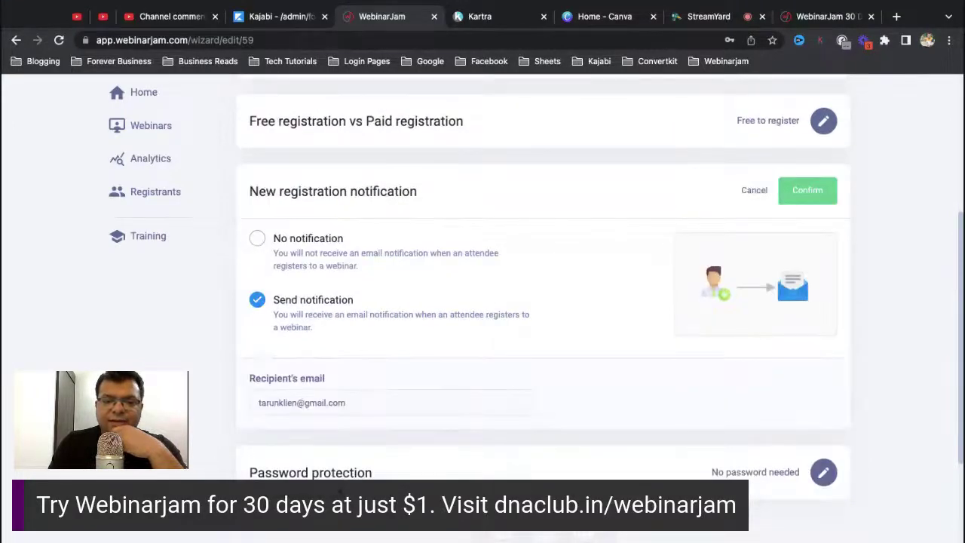
scroll(543, 301, "down", 2)
left_click(754, 151)
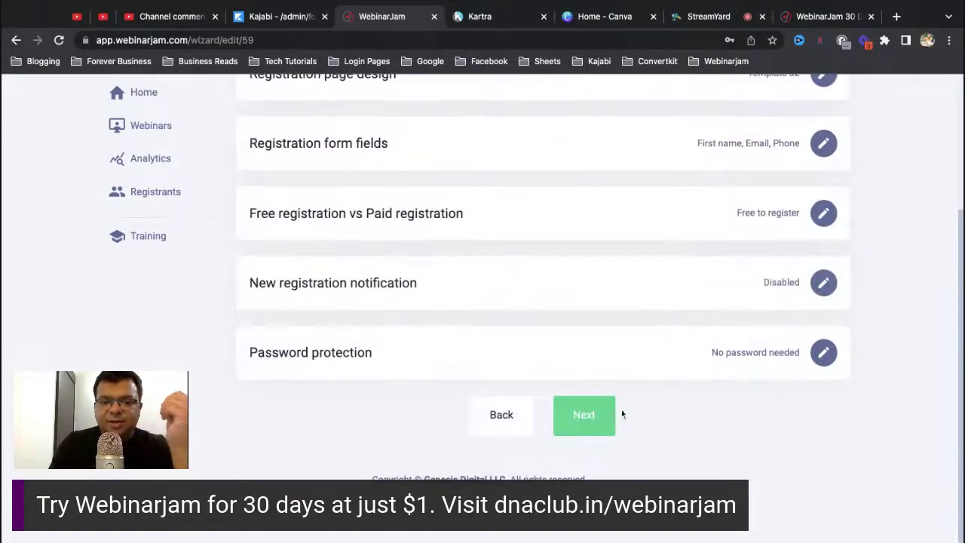
Continue from the registration settings to the webinar's notifications stage
left_click(595, 416)
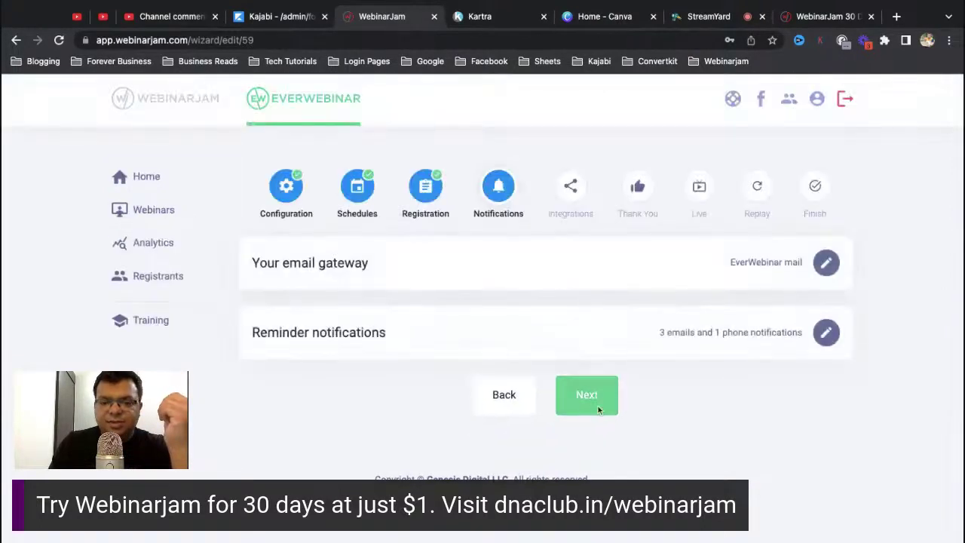
Open the reminder notifications and review the pre-webinar, last-minute and post-webinar messages
left_click(598, 406)
left_click(513, 397)
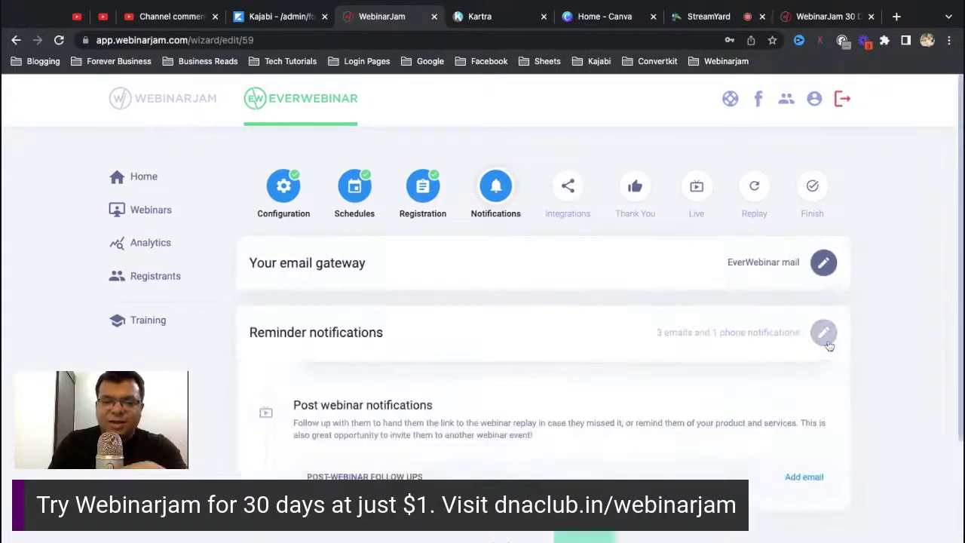
left_click(828, 343)
scroll(870, 362, "down", 4)
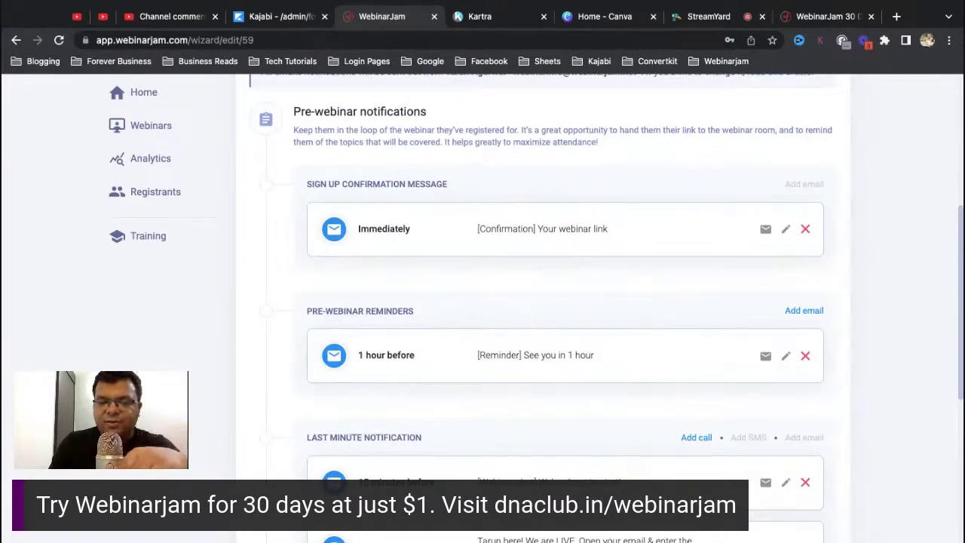
scroll(588, 330, "down", 3)
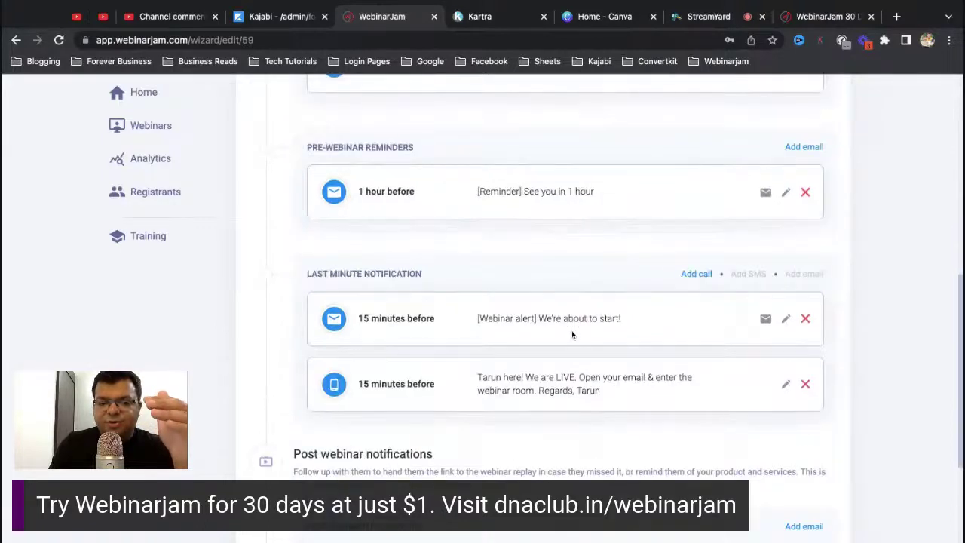
scroll(571, 334, "down", 3)
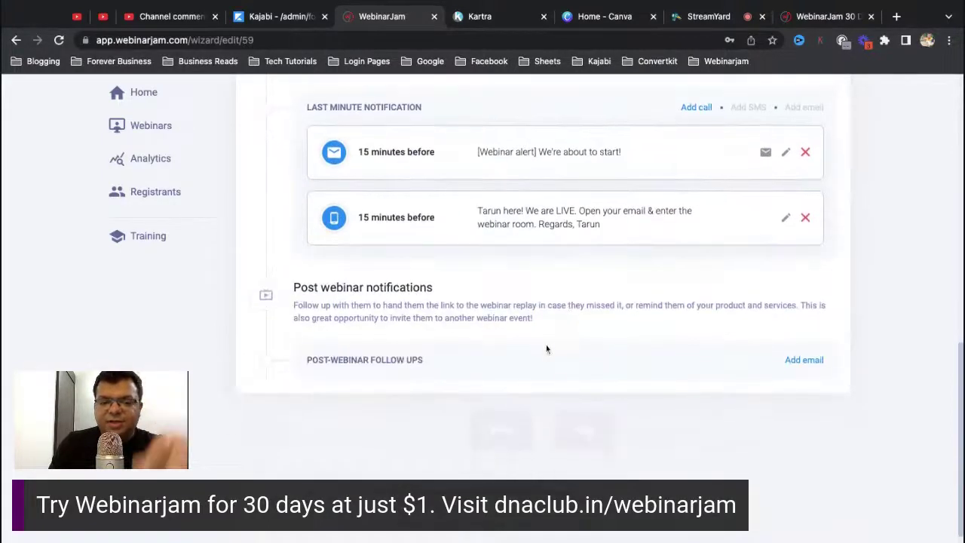
left_click_drag(293, 287, 355, 288)
left_click(899, 361)
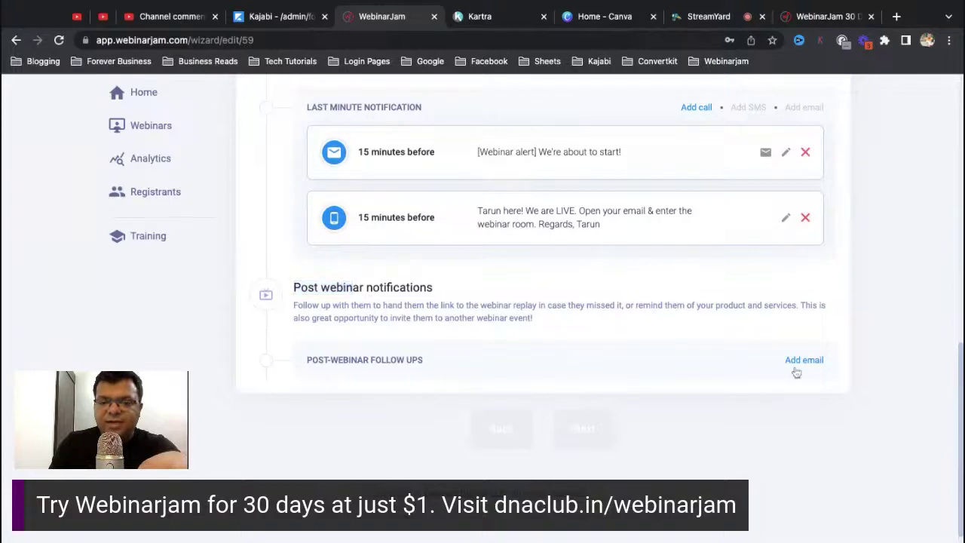
Try adding a post-webinar follow-up email for those who did not attend, check the other recipient options, and cancel the notification changes
left_click(800, 361)
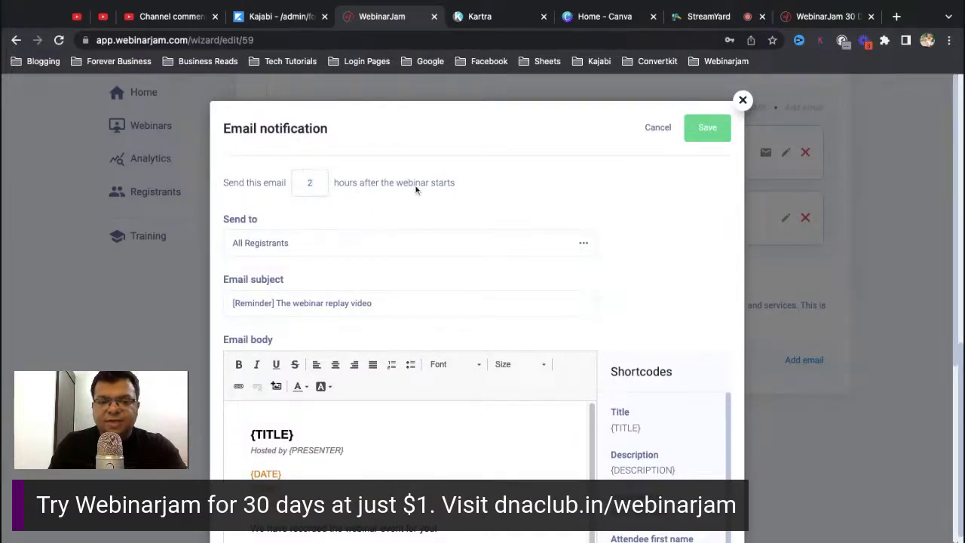
left_click(288, 250)
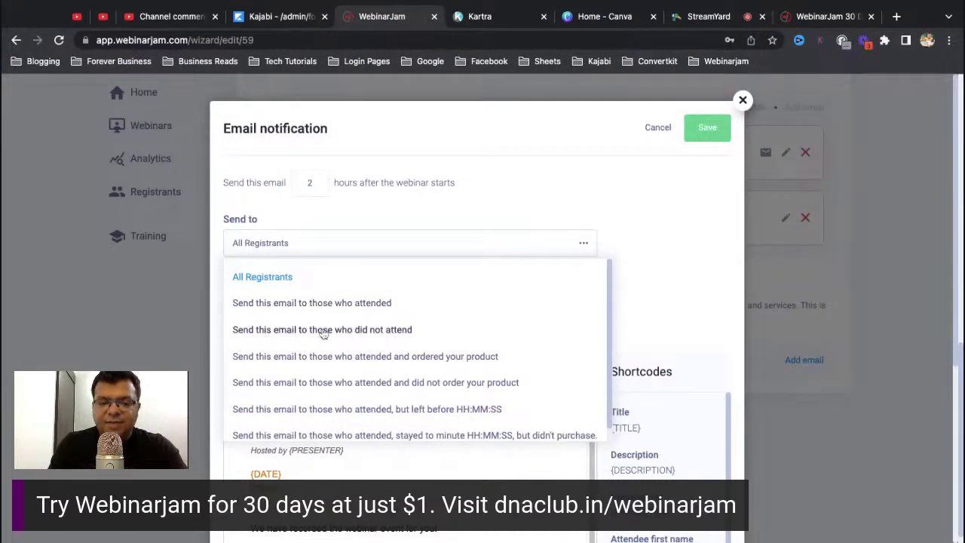
left_click(374, 334)
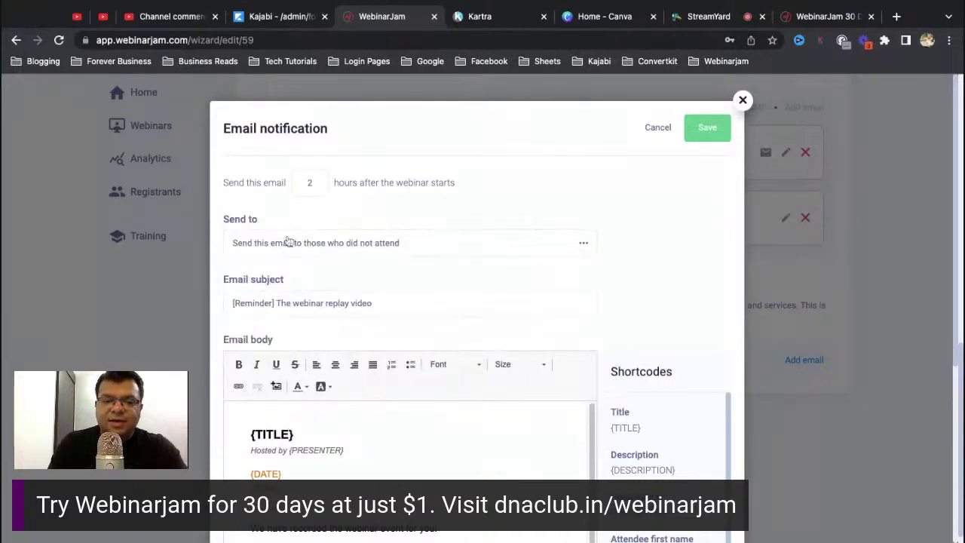
double_click(310, 303)
left_click(386, 305)
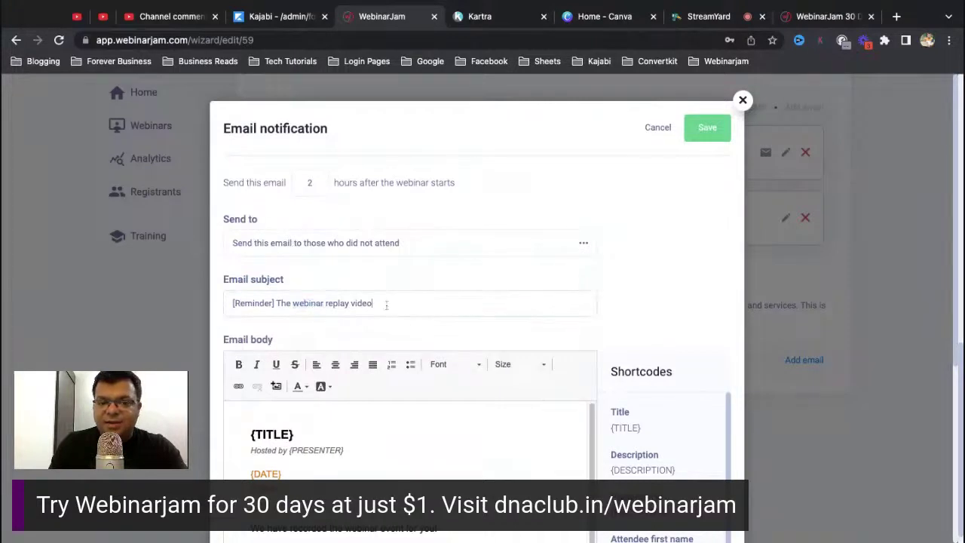
left_click(369, 246)
scroll(468, 373, "down", 1)
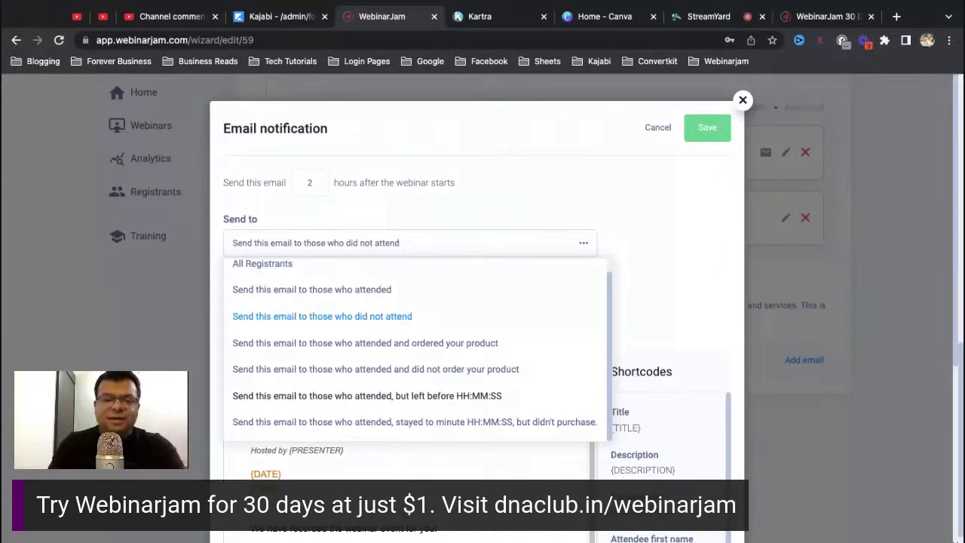
left_click(660, 128)
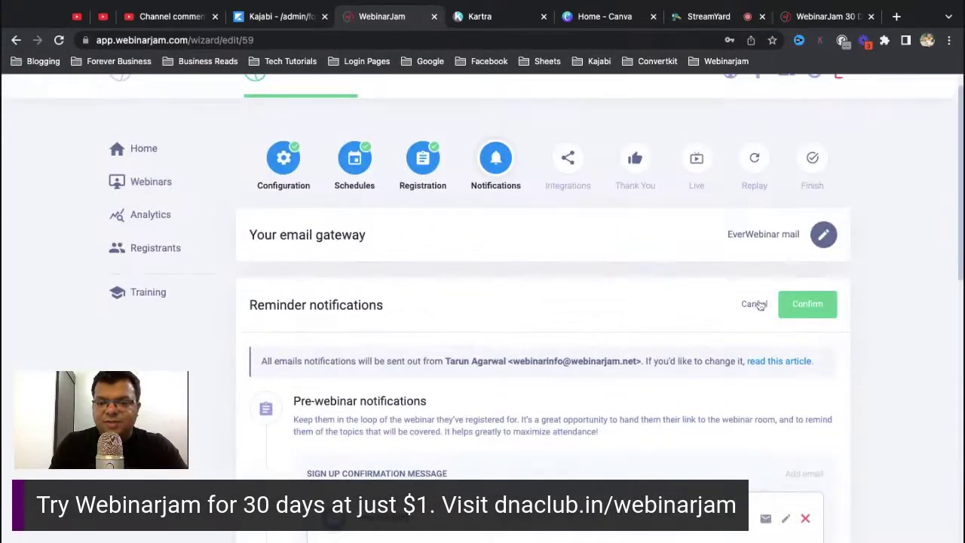
left_click(754, 304)
Continue from notifications through the Integrations and Thank You stages to the webinar's Live stage
left_click(604, 396)
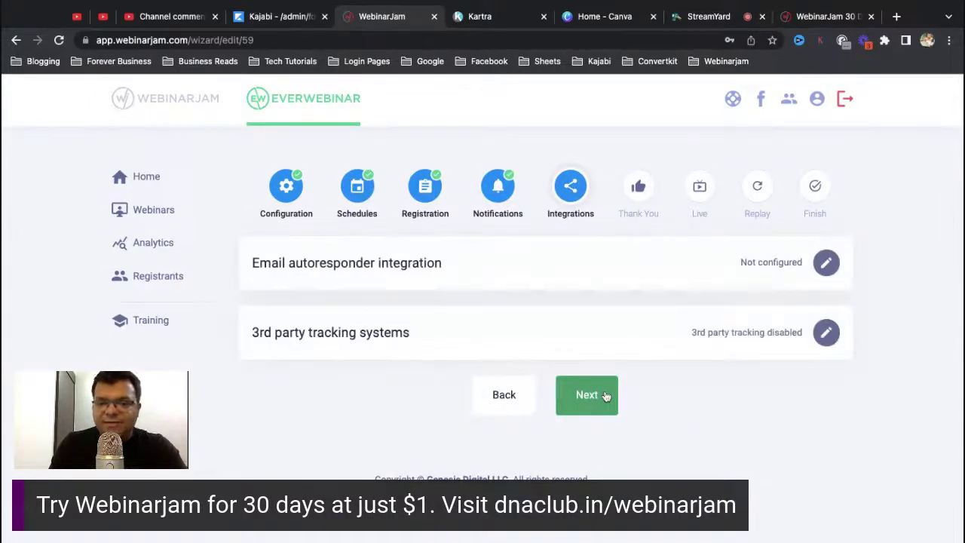
left_click(603, 396)
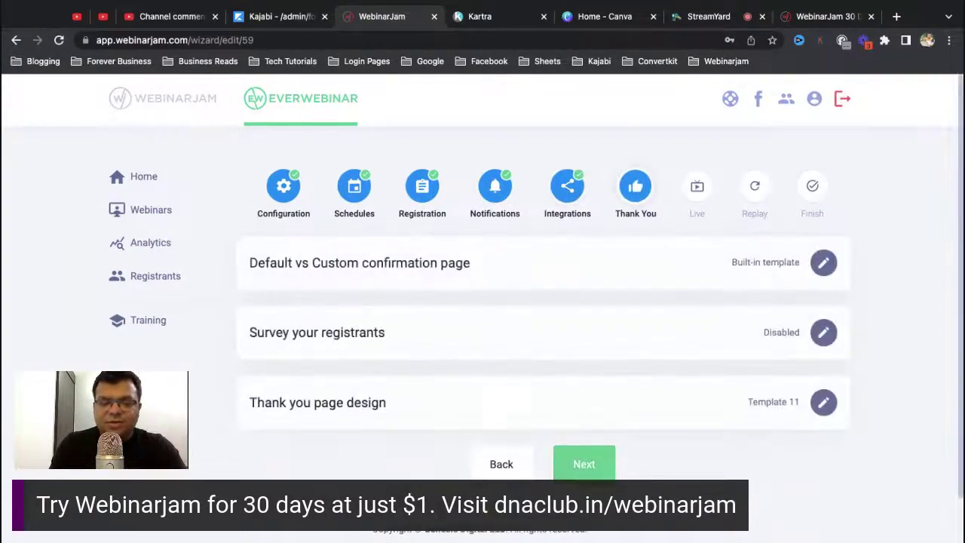
left_click(581, 466)
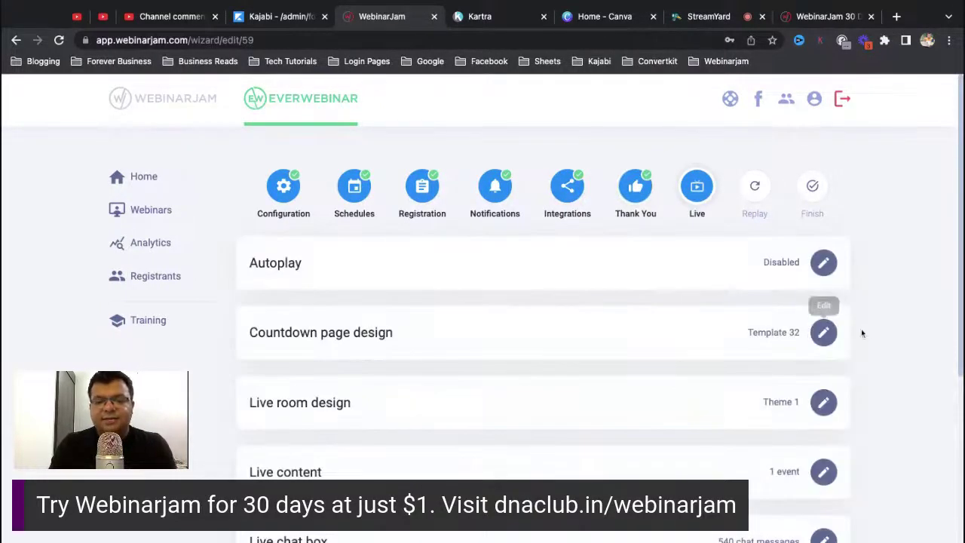
Open the live chat box settings and examine the chat modes and attendee chat options
scroll(875, 321, "down", 5)
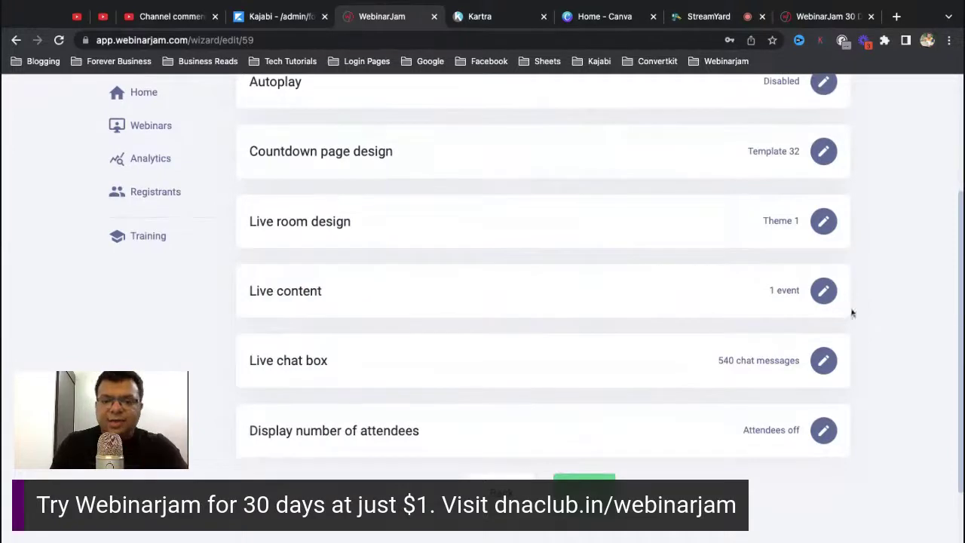
scroll(859, 374, "down", 1)
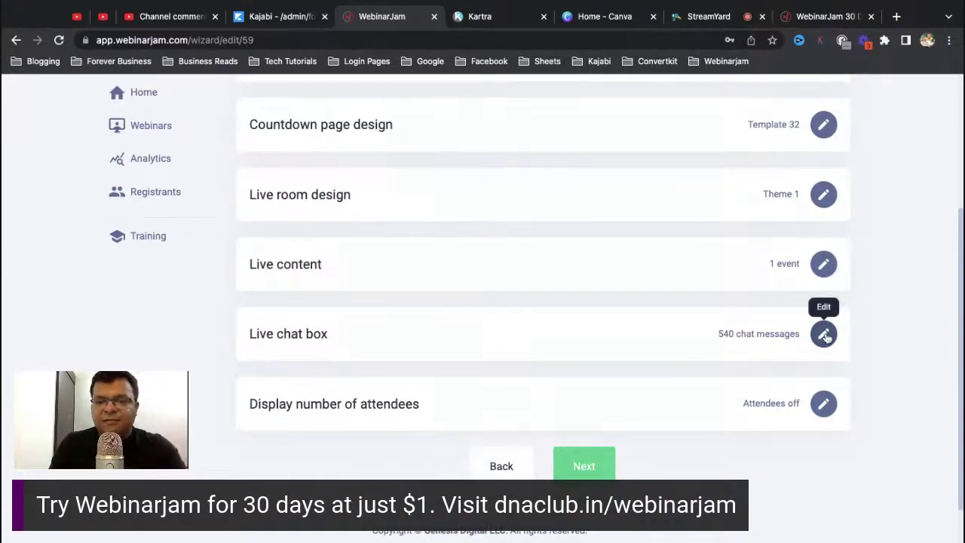
left_click(823, 334)
scroll(913, 345, "down", 4)
scroll(688, 281, "down", 4)
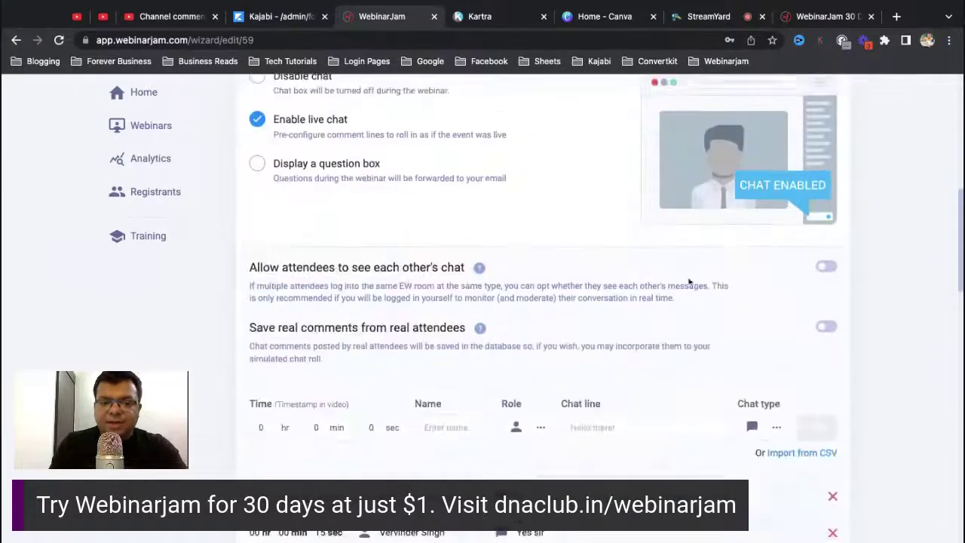
scroll(285, 297, "up", 4)
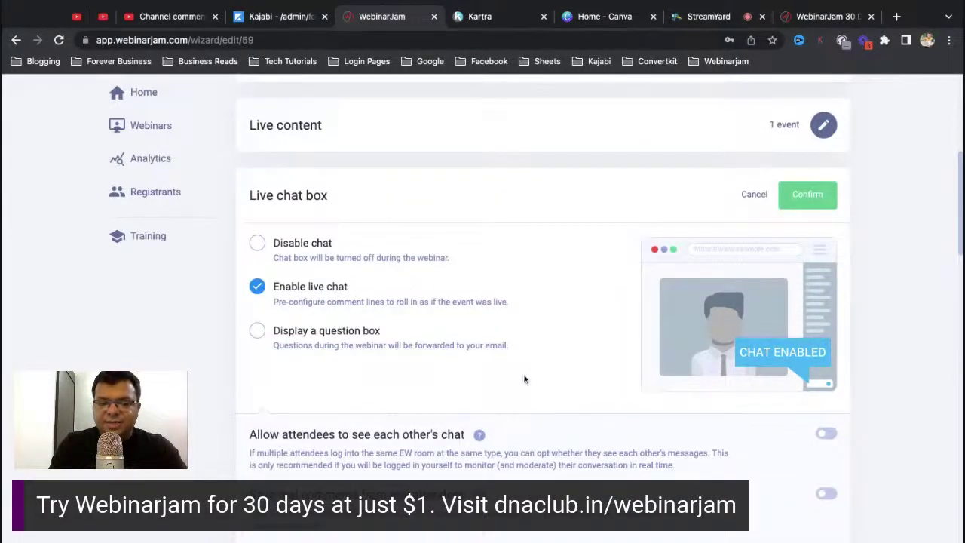
Examine the timed simulated chat messages and the fields for adding or importing chat lines, and close the live chat box settings
scroll(523, 377, "down", 7)
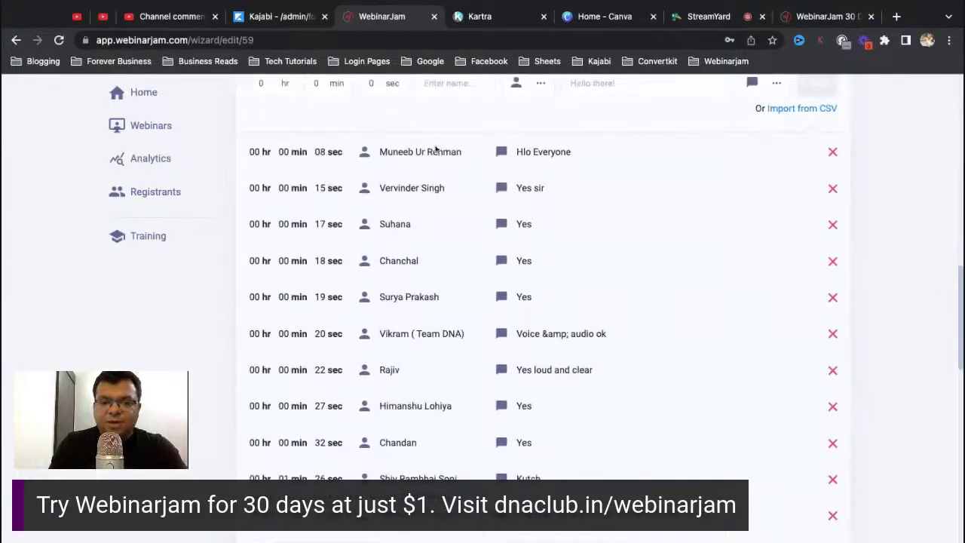
scroll(600, 309, "up", 2)
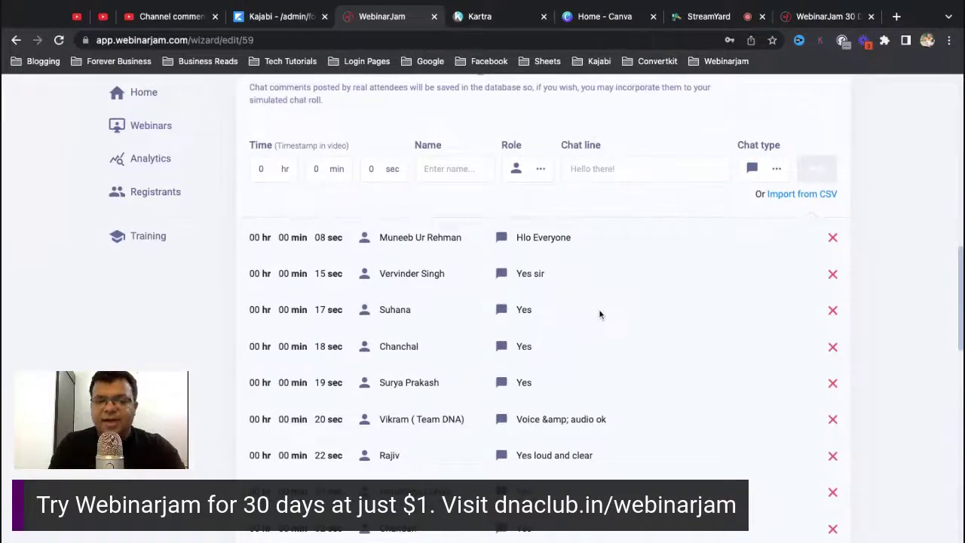
scroll(600, 315, "down", 6)
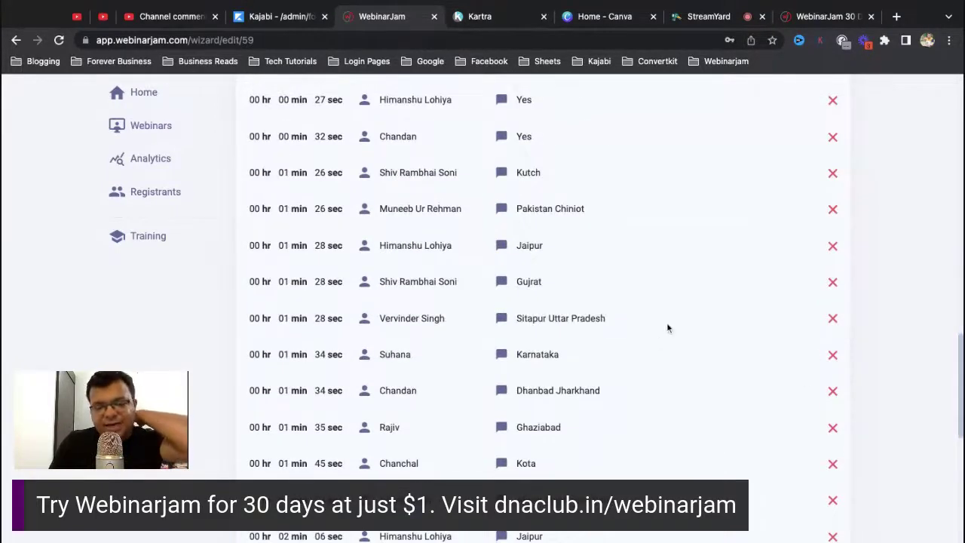
scroll(668, 327, "up", 5)
scroll(667, 327, "up", 2)
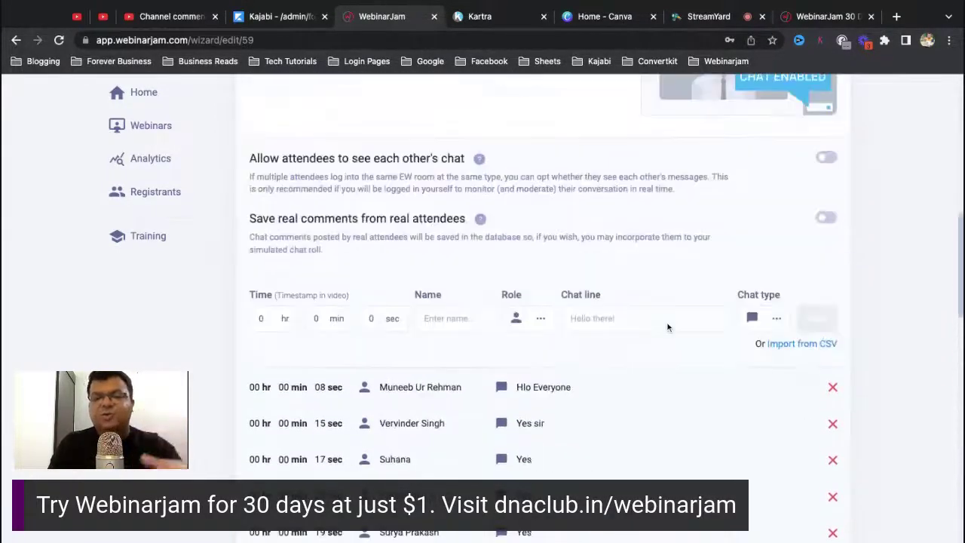
scroll(667, 327, "up", 1)
scroll(679, 348, "down", 2)
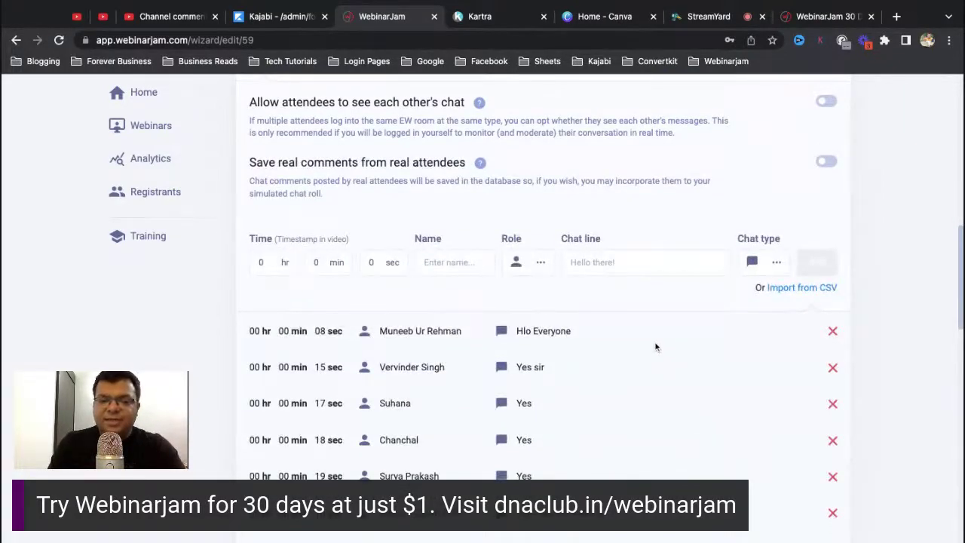
scroll(650, 380, "up", 3)
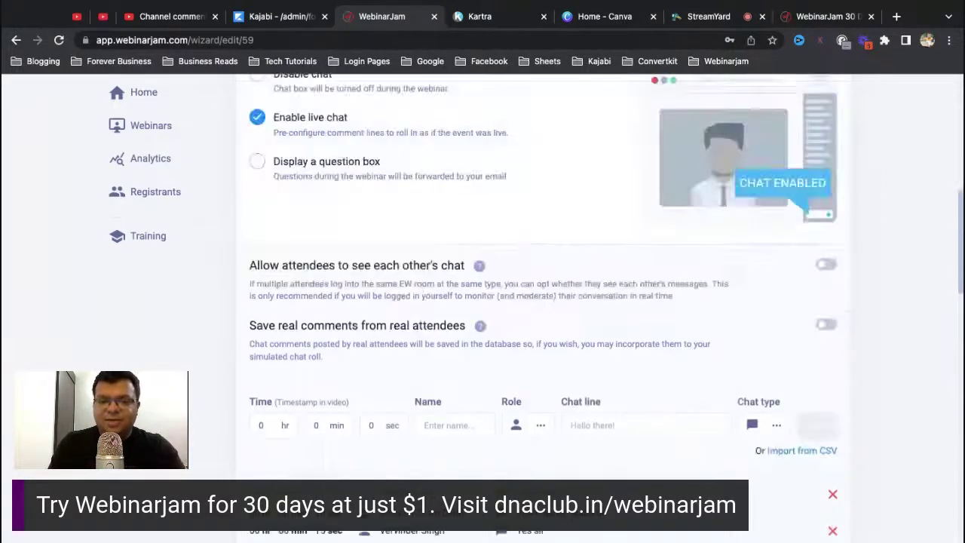
scroll(650, 380, "down", 5)
scroll(650, 380, "down", 6)
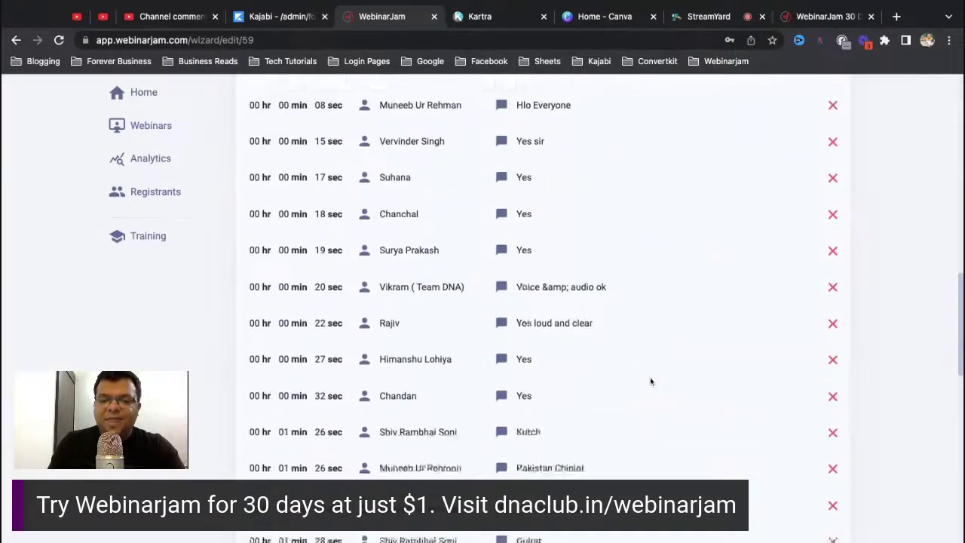
scroll(651, 379, "down", 1)
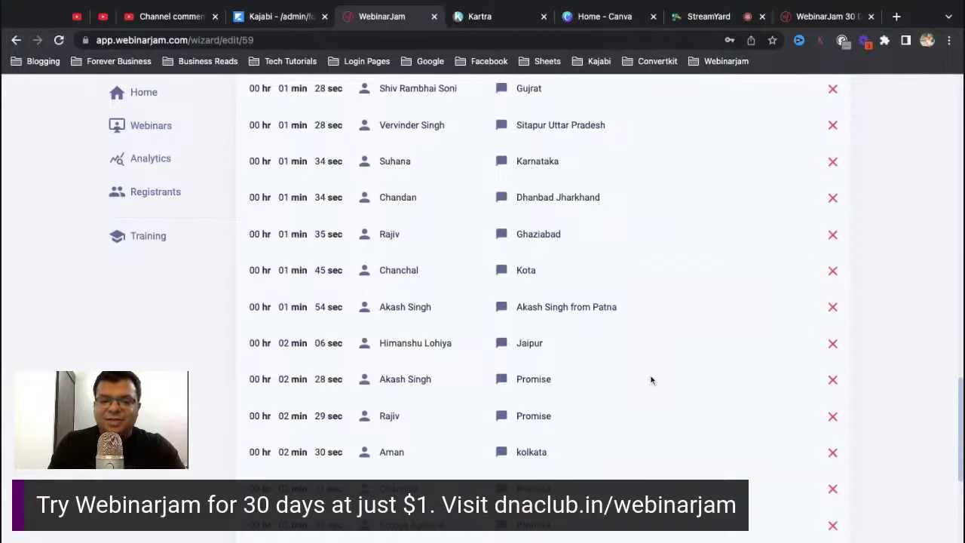
scroll(651, 379, "up", 9)
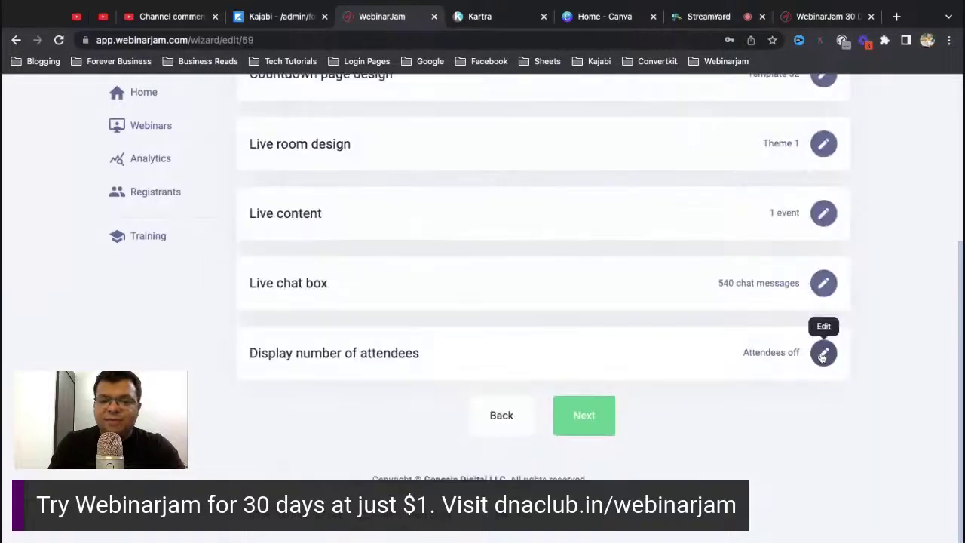
Try a dynamic simulated attendance of 400 attendees in the attendee display settings, and switch back to not displaying the attendee count
left_click(823, 353)
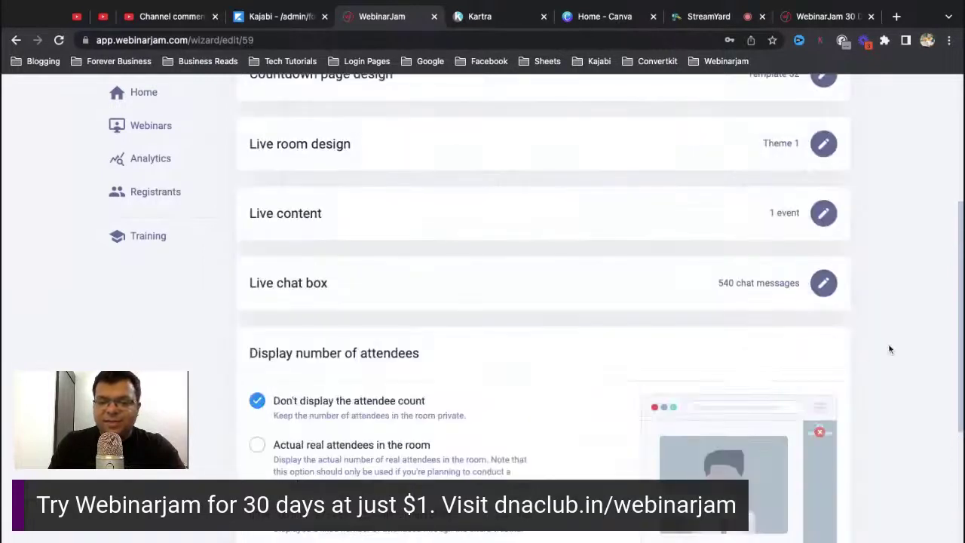
scroll(887, 344, "down", 2)
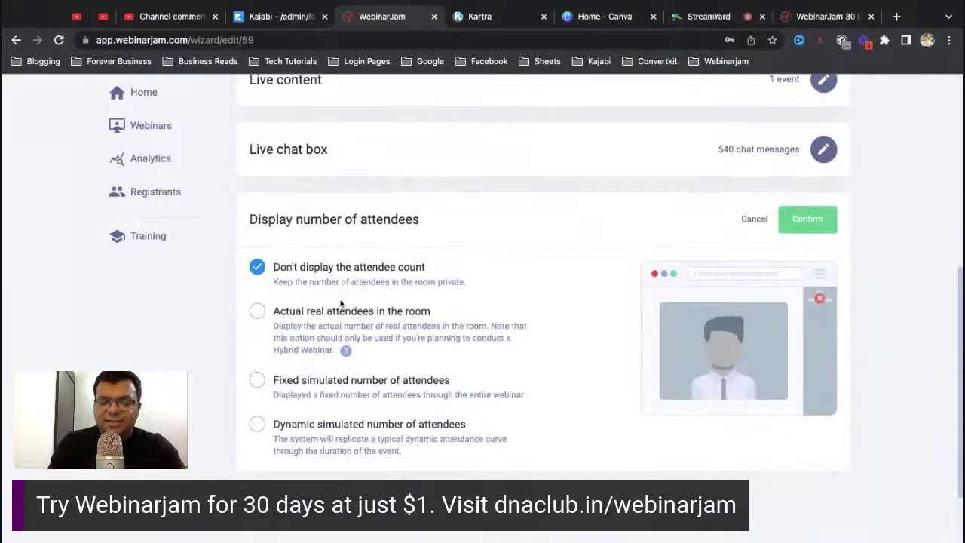
left_click(257, 423)
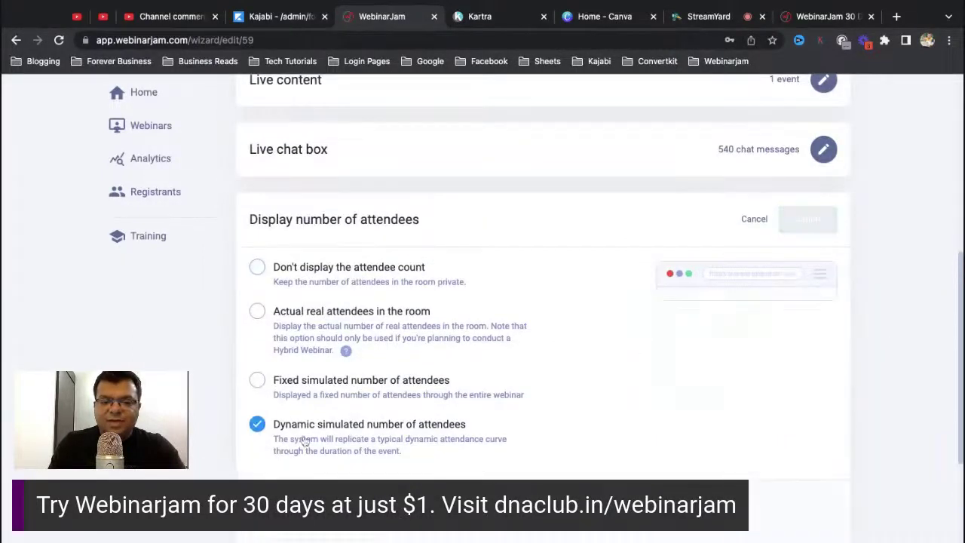
scroll(512, 407, "down", 2)
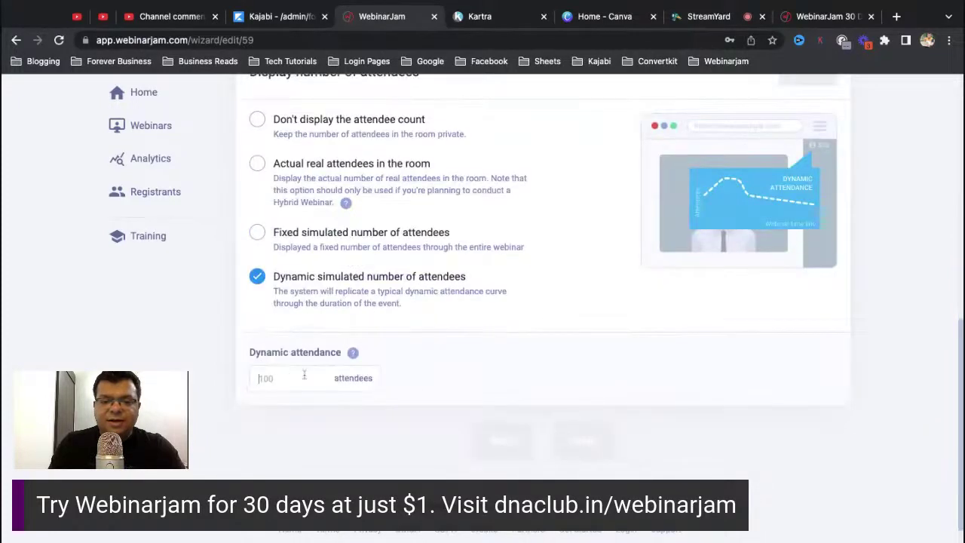
type("400")
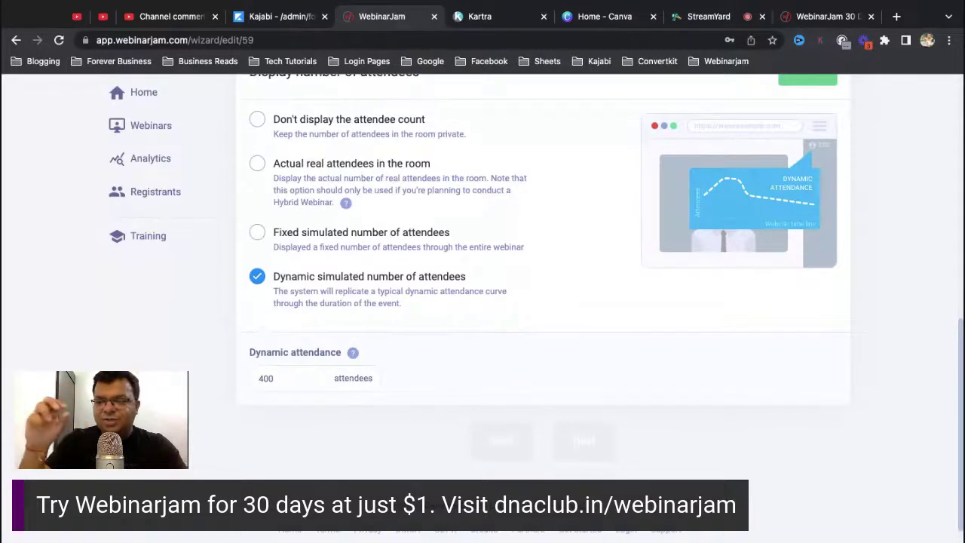
scroll(434, 294, "up", 2)
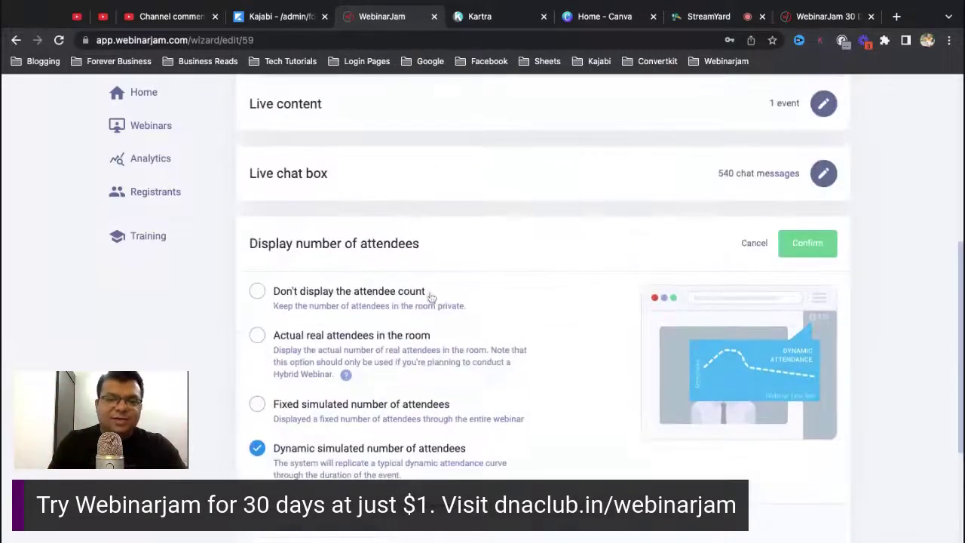
scroll(357, 419, "down", 2)
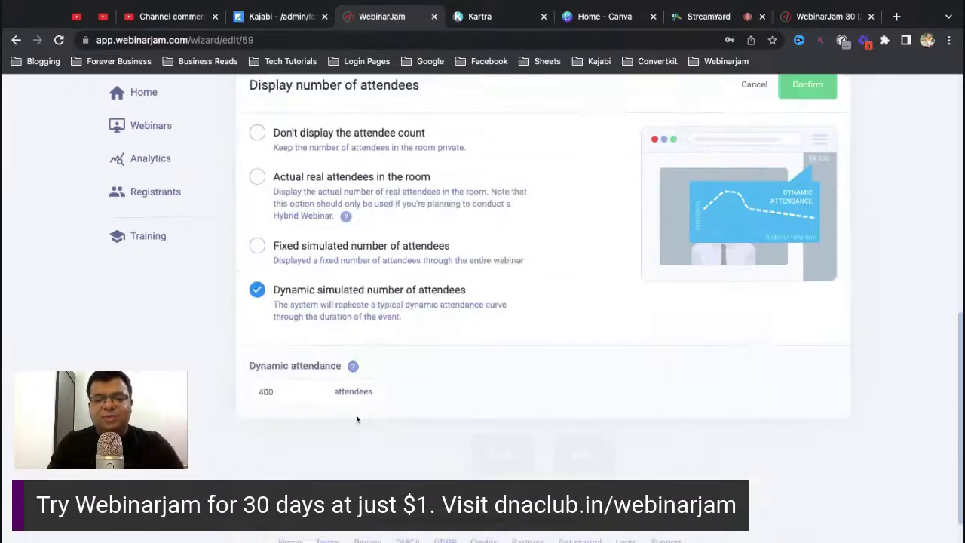
left_click(258, 133)
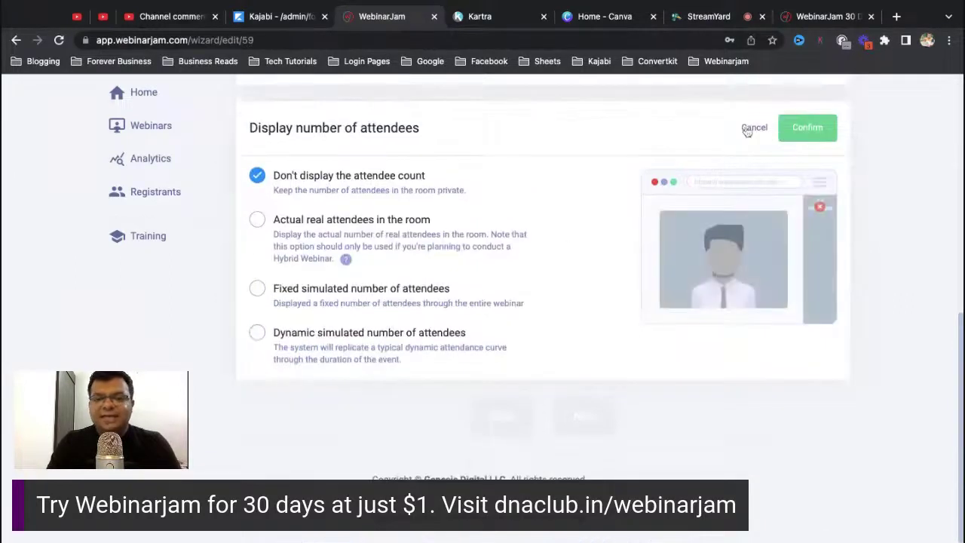